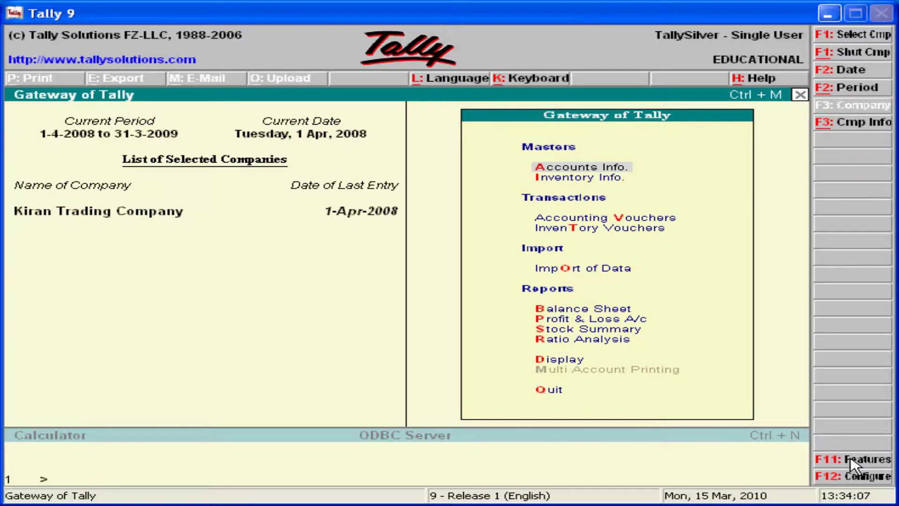
Enable purchase order processing and sales order processing in the company's inventory features.
{"action": "left_click", "coordinate": [850, 460]}
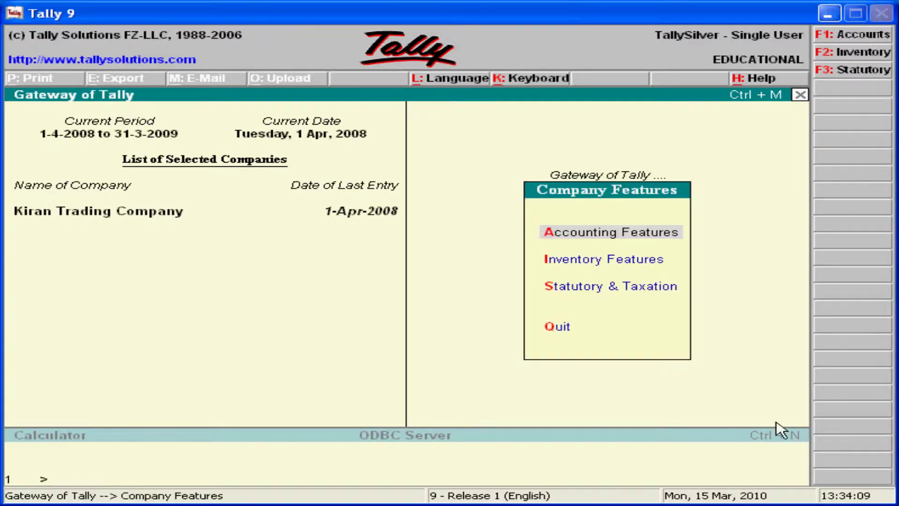
{"action": "left_click", "coordinate": [604, 260]}
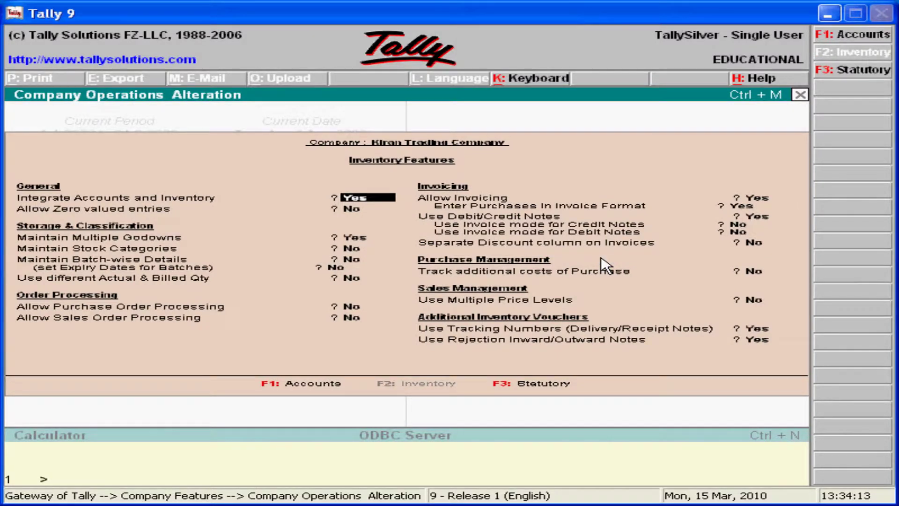
{"action": "left_click", "coordinate": [351, 308]}
{"action": "type", "text": "yes"}
{"action": "key", "text": "Return"}
{"action": "type", "text": "yes"}
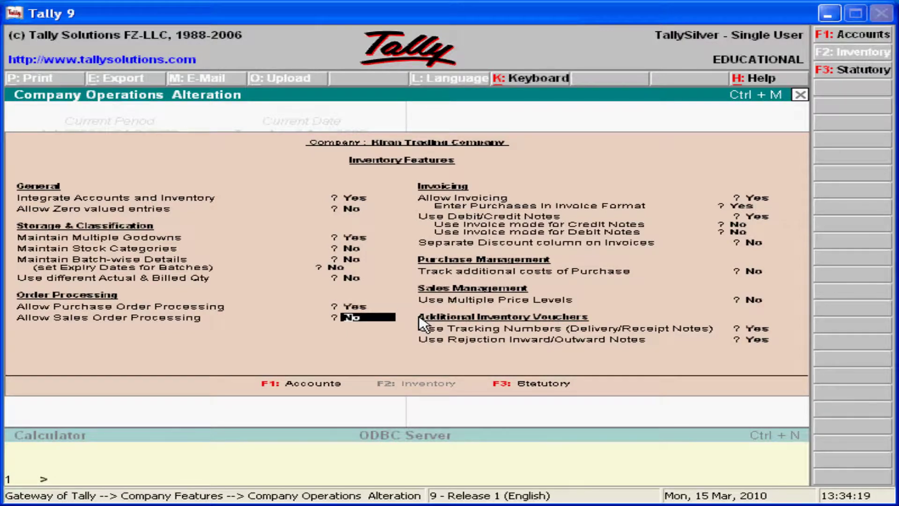
{"action": "key", "text": "Return"}
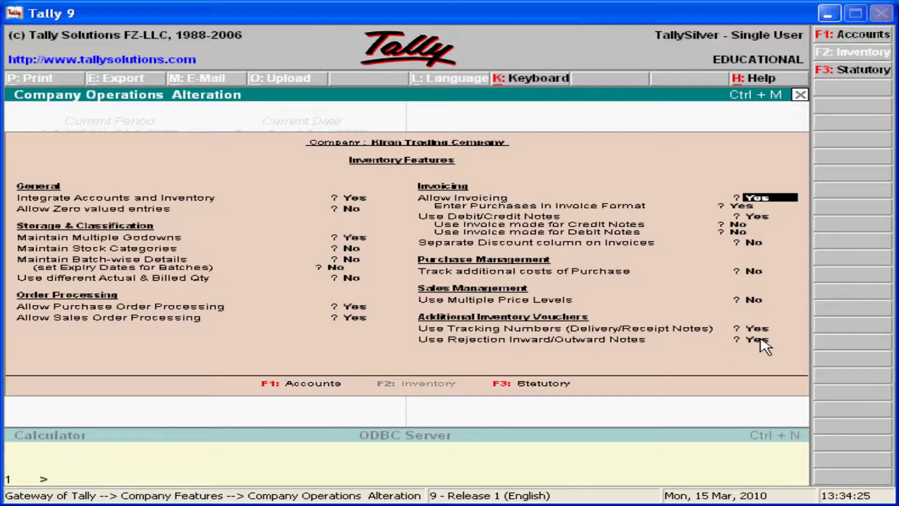
Keep the remaining inventory feature settings, save the alteration and return to the Gateway of Tally.
{"action": "key", "text": "Return"}
{"action": "key", "text": "Return"}
{"action": "key", "text": "Return"}
{"action": "key", "text": "Return"}
{"action": "key", "text": "Return"}
{"action": "key", "text": "Return"}
{"action": "key", "text": "Return"}
{"action": "key", "text": "Return"}
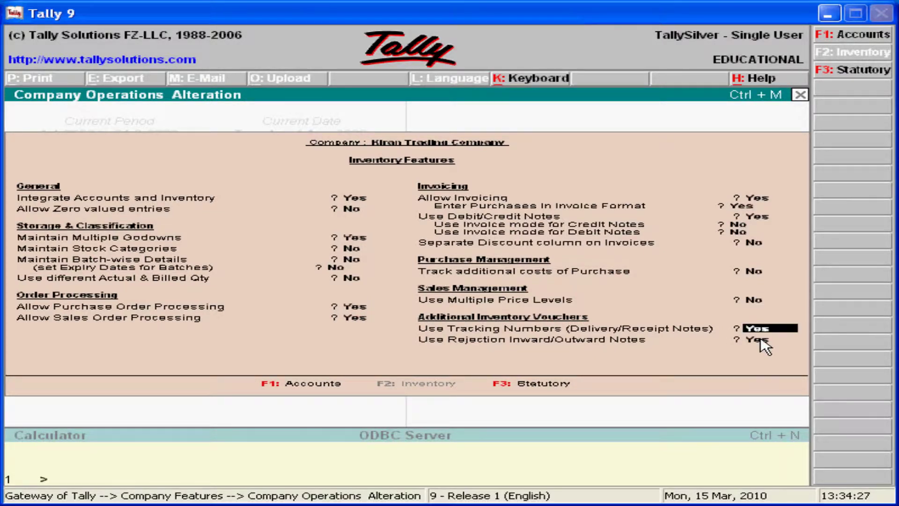
{"action": "key", "text": "Return"}
{"action": "key", "text": "Return"}
{"action": "key", "text": "Return"}
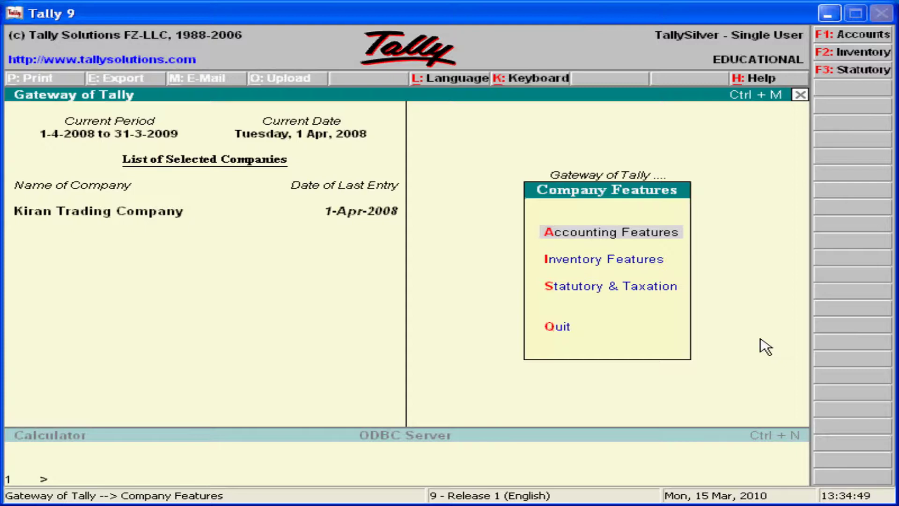
{"action": "key", "text": "Escape"}
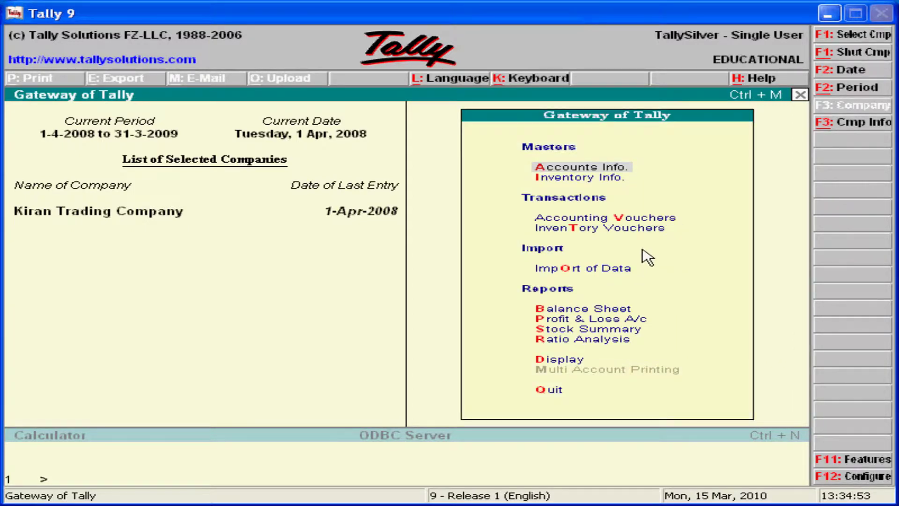
Start a new purchase order inventory voucher and accept 1-Apr-2008 as its date.
{"action": "key", "text": "Down"}
{"action": "key", "text": "Down"}
{"action": "key", "text": "Down"}
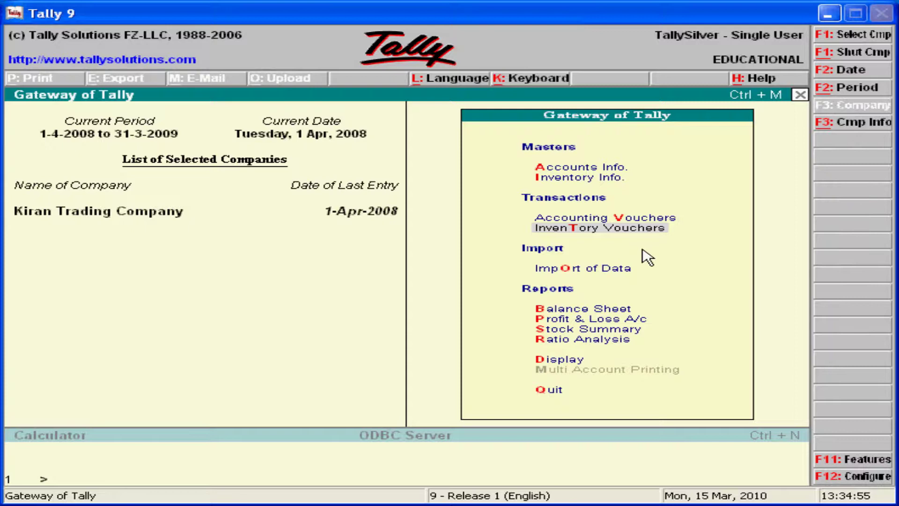
{"action": "key", "text": "Return"}
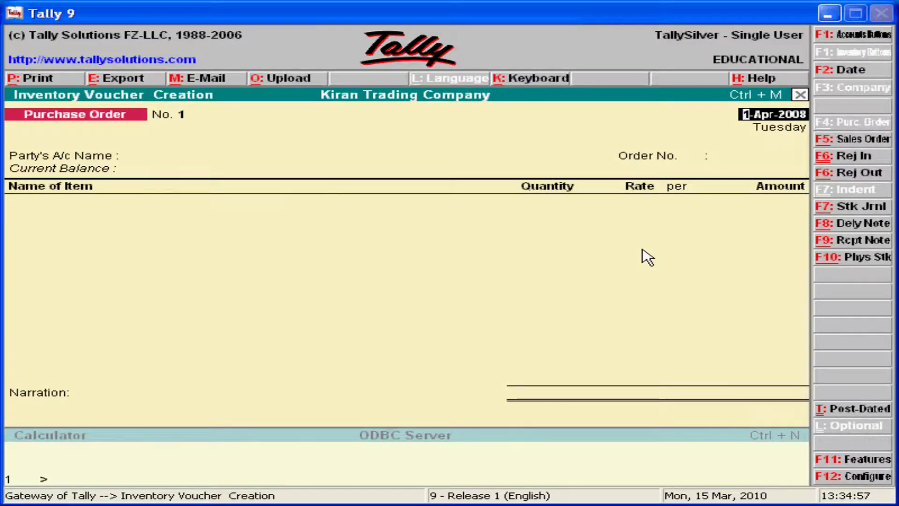
{"action": "left_click", "coordinate": [853, 138]}
{"action": "left_click", "coordinate": [851, 123]}
{"action": "key", "text": "Return"}
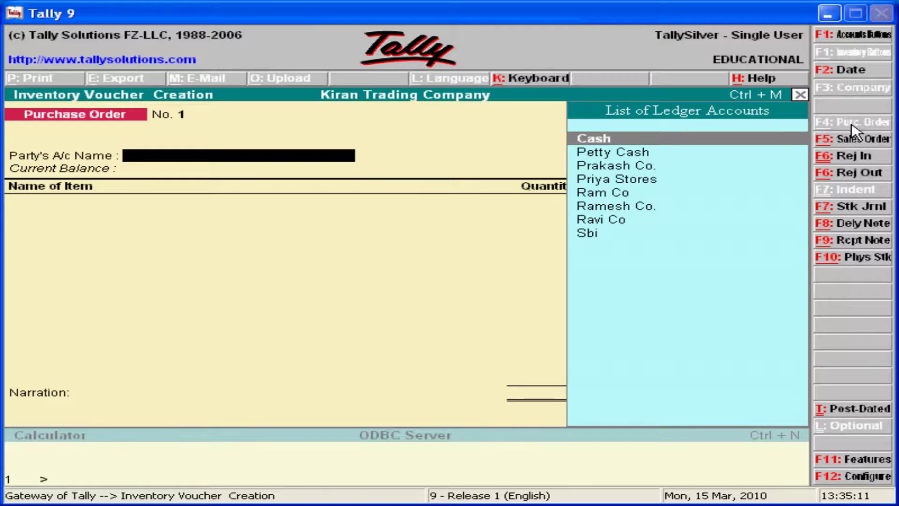
Select Prakash Co. as the party account and accept the supplier, order and receipt details without additions.
{"action": "key", "text": "Down"}
{"action": "key", "text": "Down"}
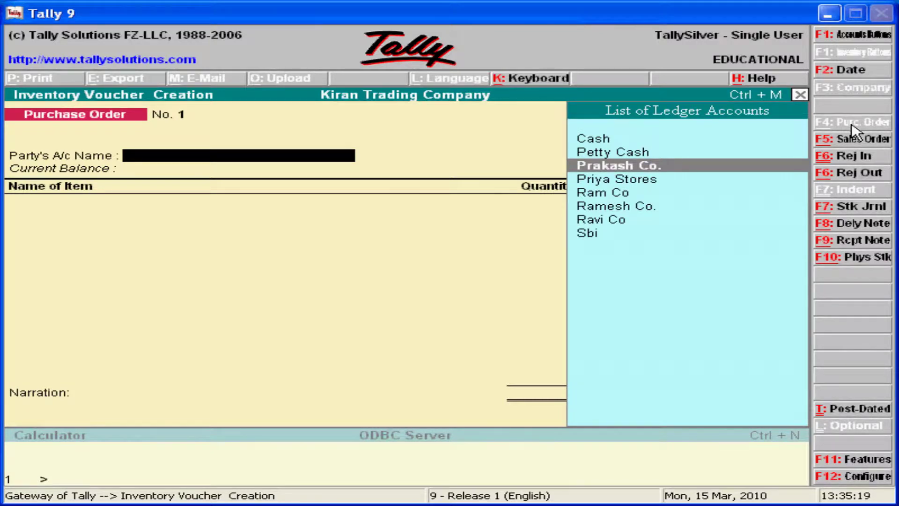
{"action": "key", "text": "Down"}
{"action": "key", "text": "Up"}
{"action": "key", "text": "Return"}
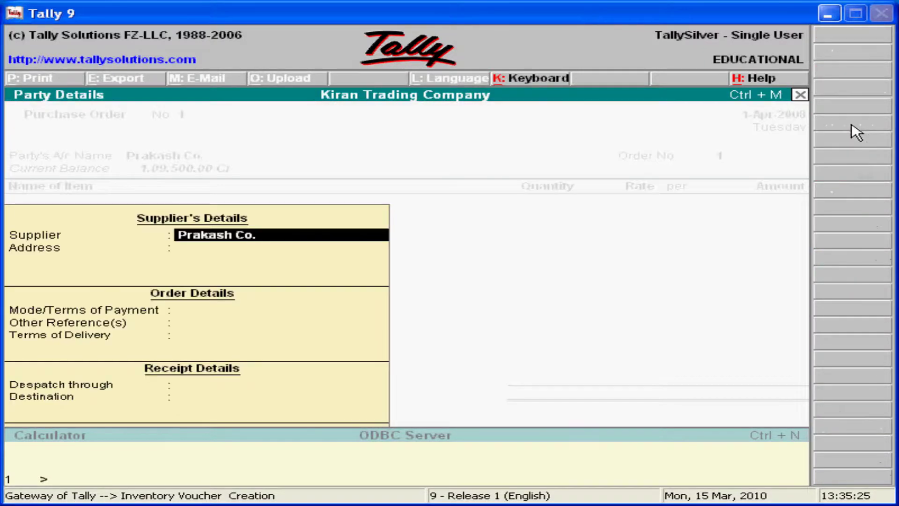
{"action": "key", "text": "Return"}
{"action": "key", "text": "Return"}
{"action": "key", "text": "Return"}
{"action": "key", "text": "Return"}
{"action": "key", "text": "Return"}
{"action": "key", "text": "Return"}
{"action": "key", "text": "Return"}
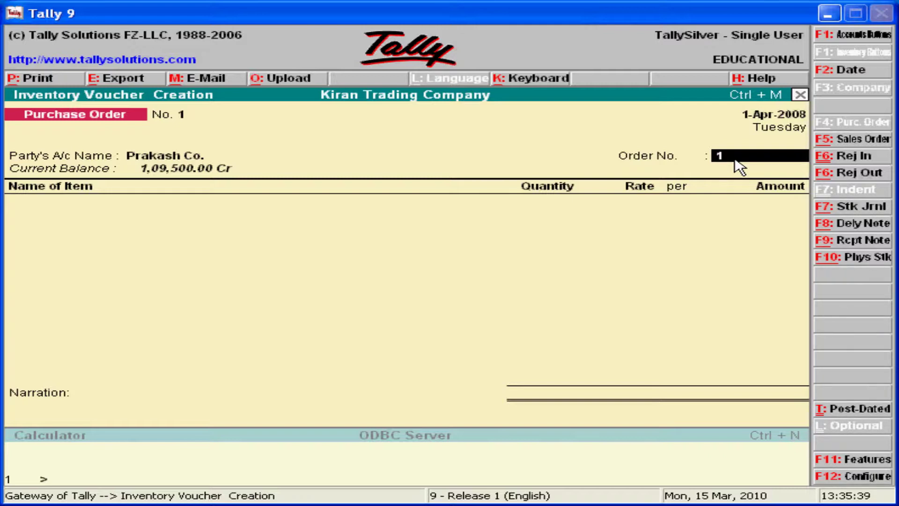
Enter the order number and choose Ceiling Fan as the first item of the purchase order.
{"action": "type", "text": "o"}
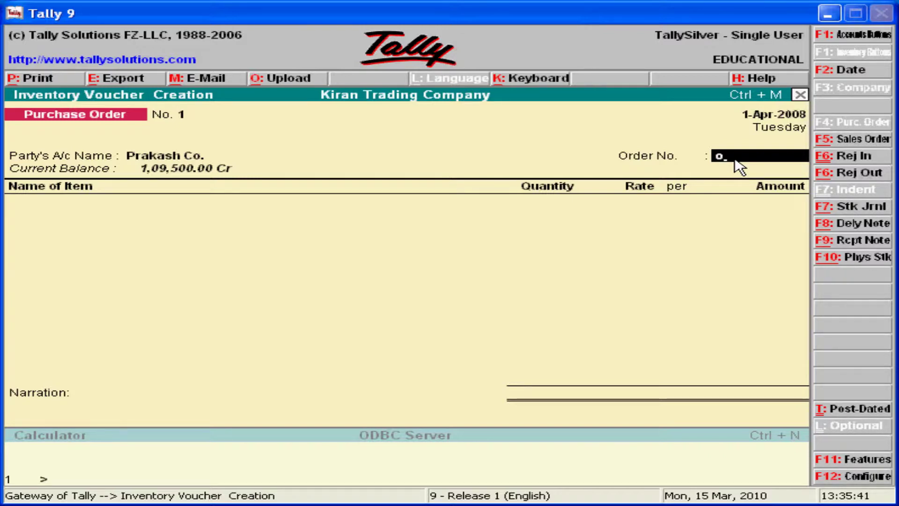
{"action": "type", "text": "1"}
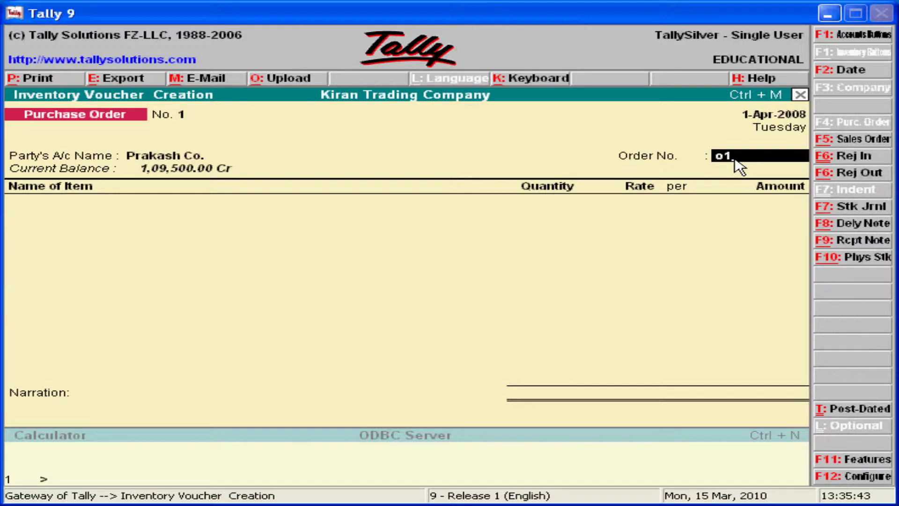
{"action": "key", "text": "Return"}
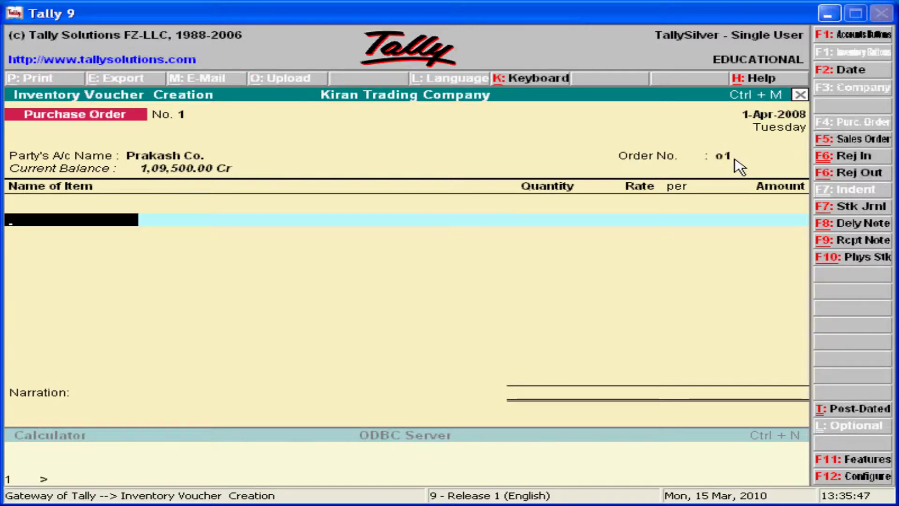
{"action": "type", "text": "p"}
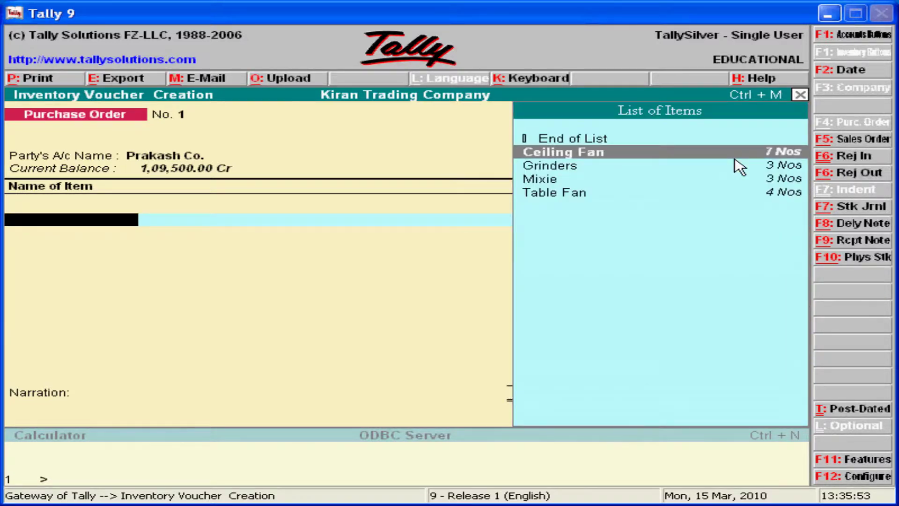
{"action": "key", "text": "Return"}
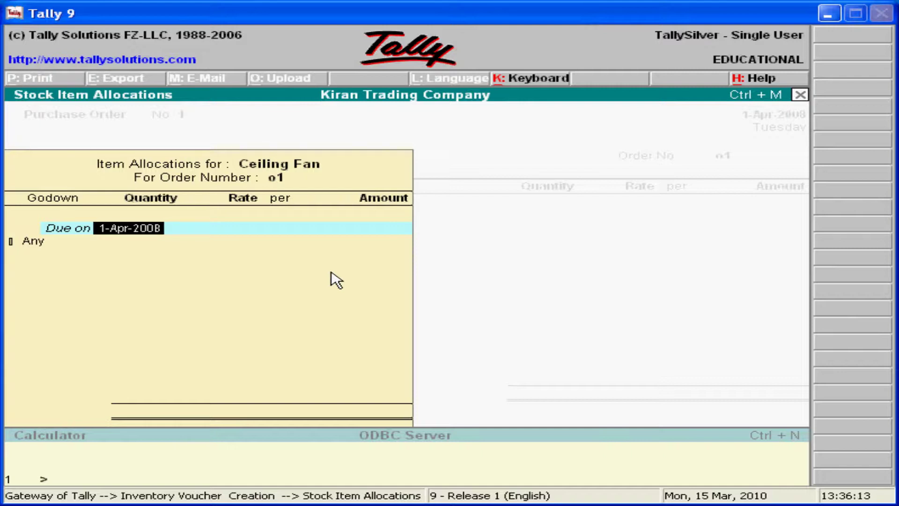
Allocate the Ceiling Fan to the Beach Street godown, keeping the due date 1-Apr-2008.
{"action": "key", "text": "Return"}
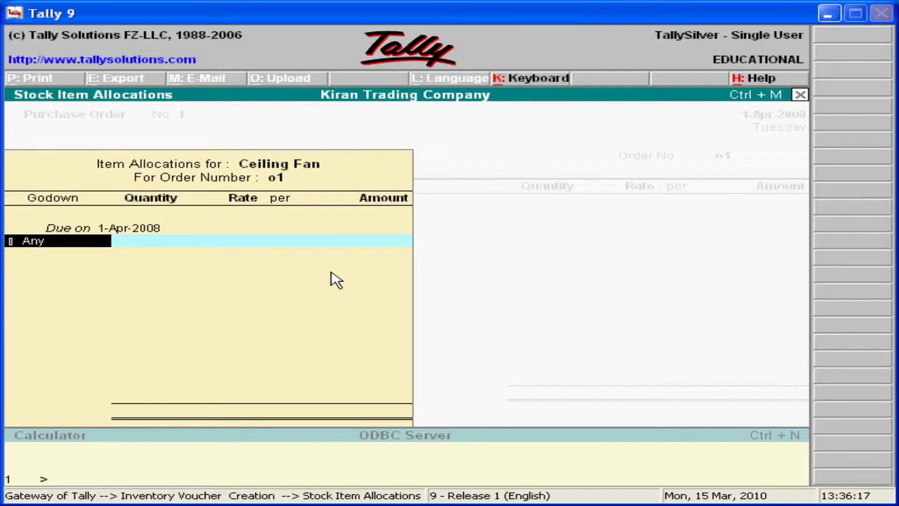
{"action": "key", "text": "Return"}
{"action": "key", "text": "BackSpace"}
{"action": "key", "text": "BackSpace"}
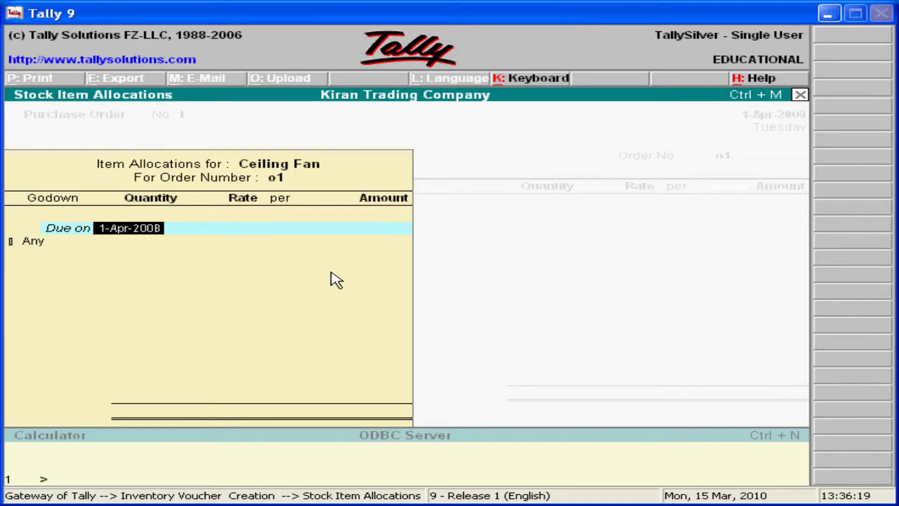
{"action": "key", "text": "Return"}
{"action": "key", "text": "Down"}
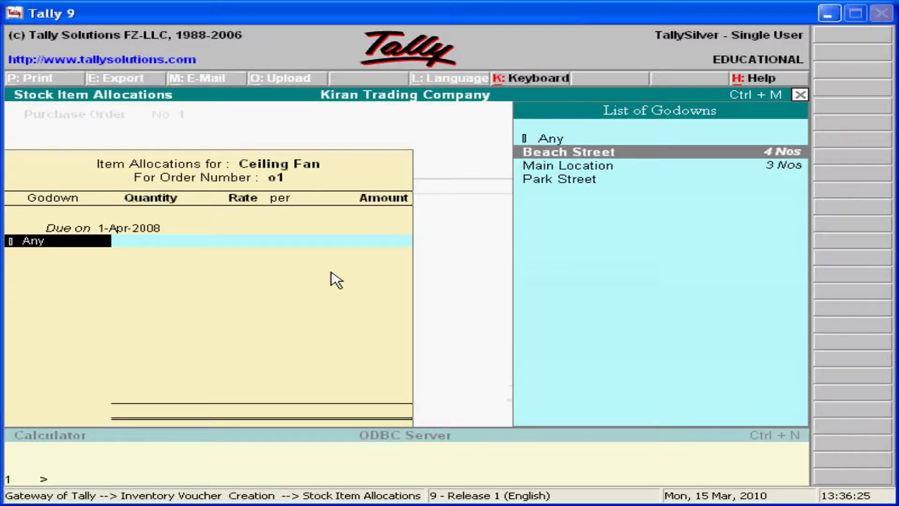
{"action": "key", "text": "Down"}
{"action": "key", "text": "Up"}
{"action": "key", "text": "Down"}
{"action": "key", "text": "Up"}
{"action": "key", "text": "Return"}
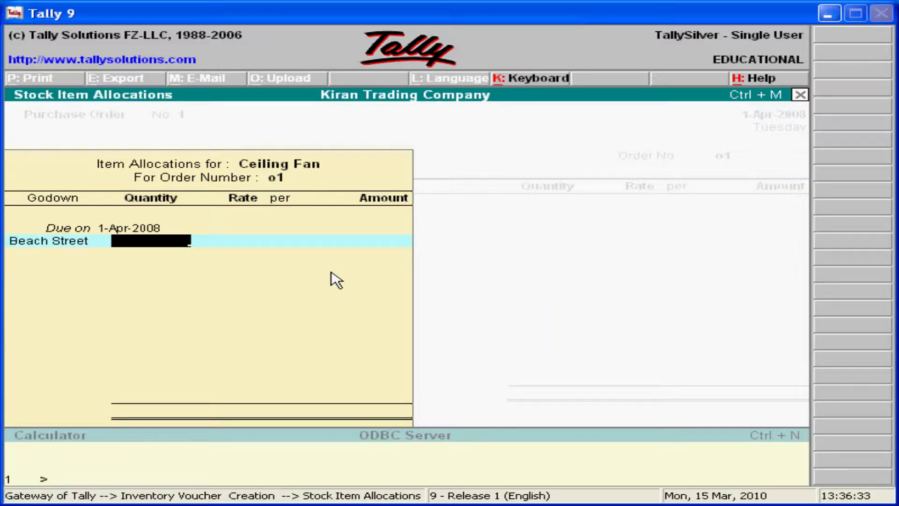
Set the Ceiling Fan quantity to 2 Nos, accept the rate of 800.00 and finish its item allocation.
{"action": "type", "text": "2"}
{"action": "key", "text": "Return"}
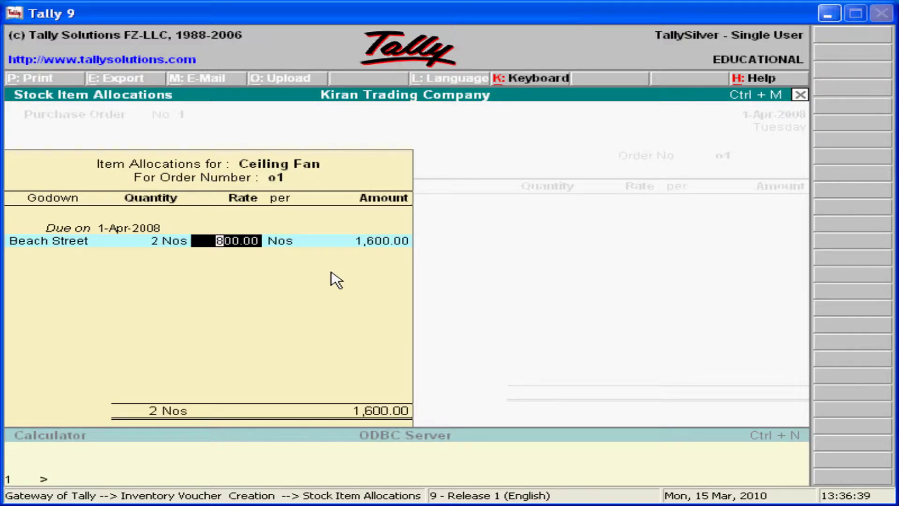
{"action": "key", "text": "Return"}
{"action": "key", "text": "Return"}
{"action": "key", "text": "Return"}
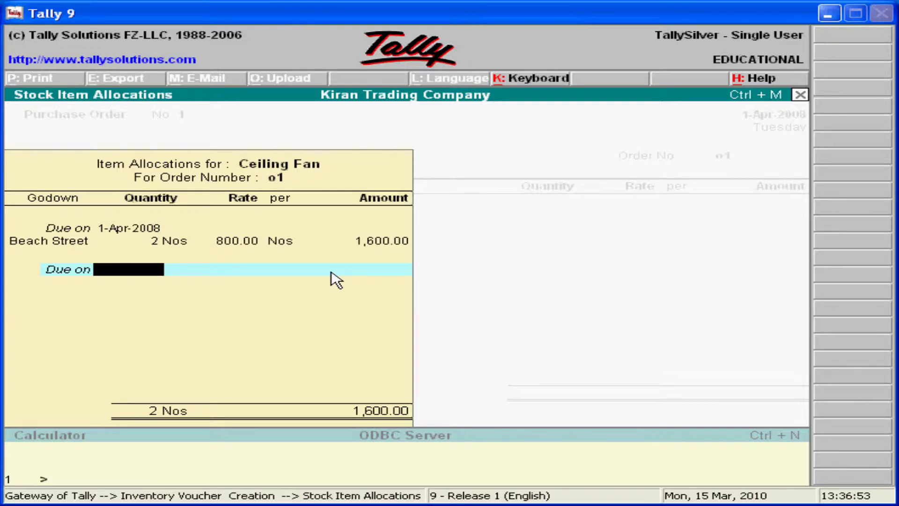
{"action": "key", "text": "Return"}
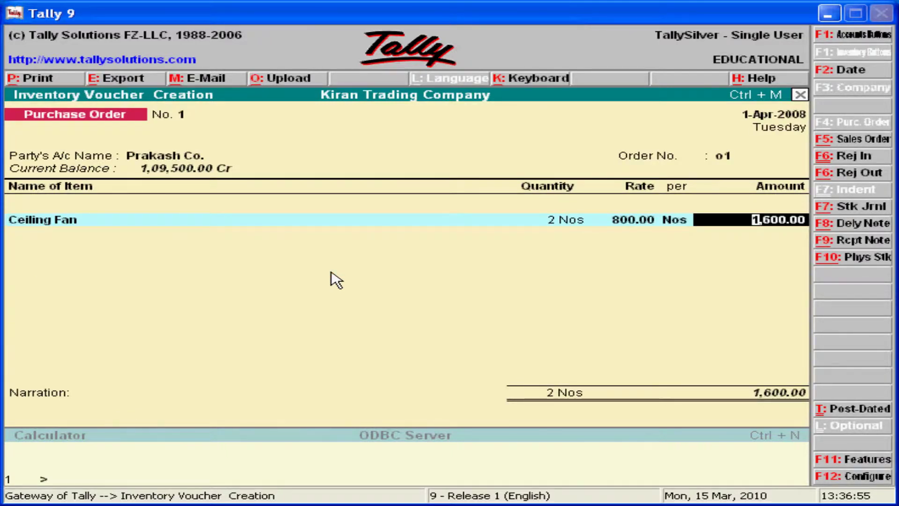
Accept the Ceiling Fan amount and assign it to the Credit Purchases ledger.
{"action": "key", "text": "Return"}
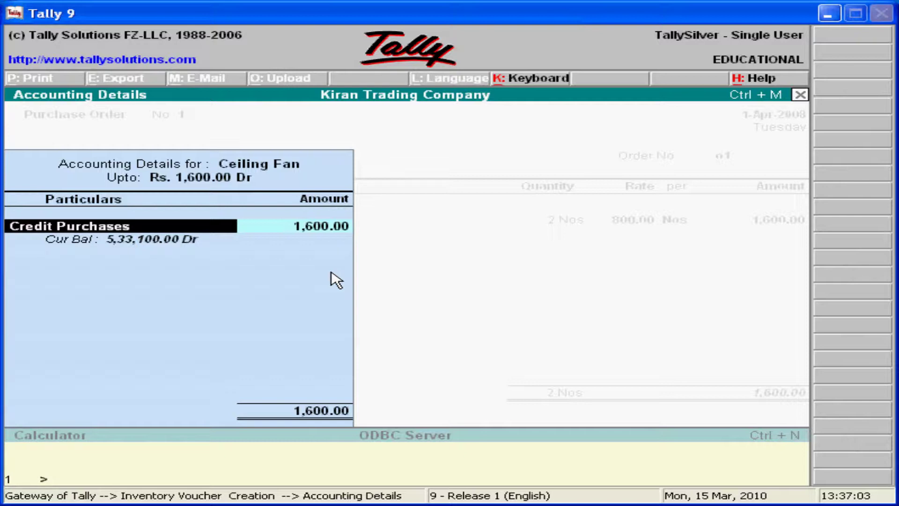
{"action": "key", "text": "Return"}
{"action": "key", "text": "Return"}
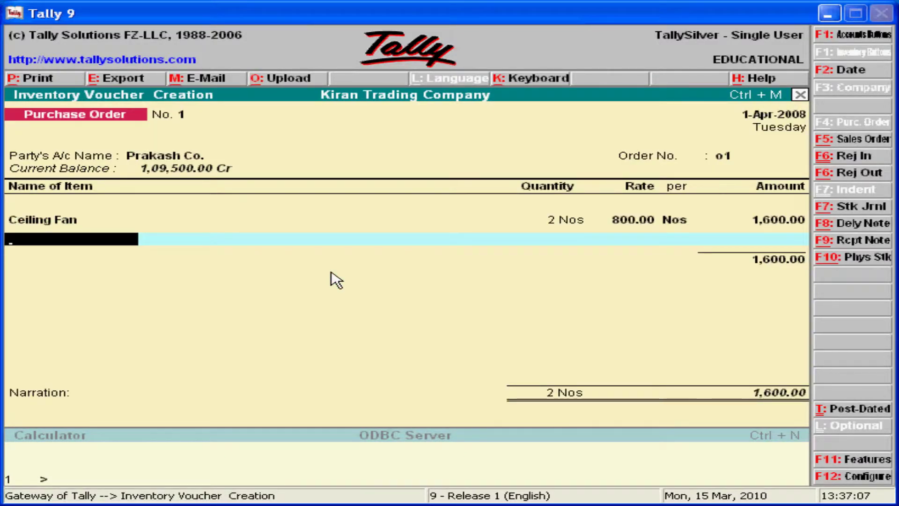
Add Grinders as the second item of the order and accept the due date 1-Apr-2008.
{"action": "key", "text": "space"}
{"action": "key", "text": "Down"}
{"action": "key", "text": "Down"}
{"action": "key", "text": "Down"}
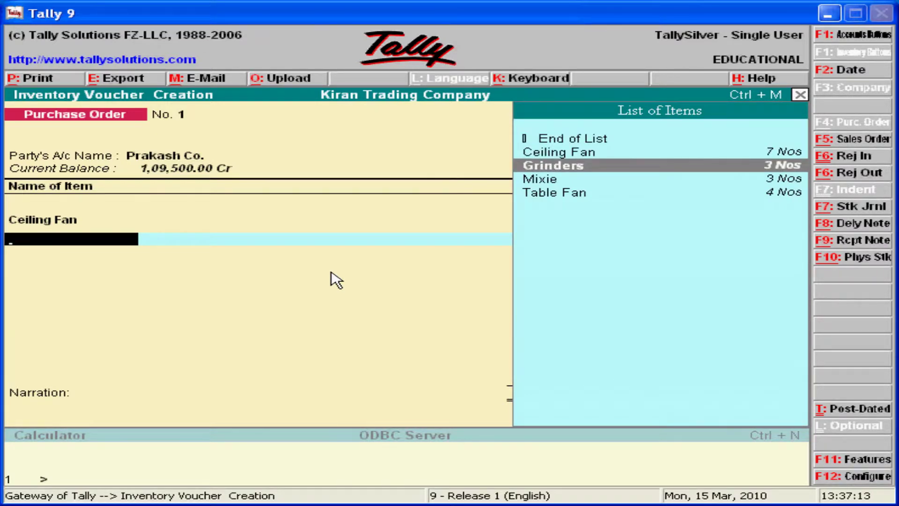
{"action": "key", "text": "Return"}
{"action": "key", "text": "Return"}
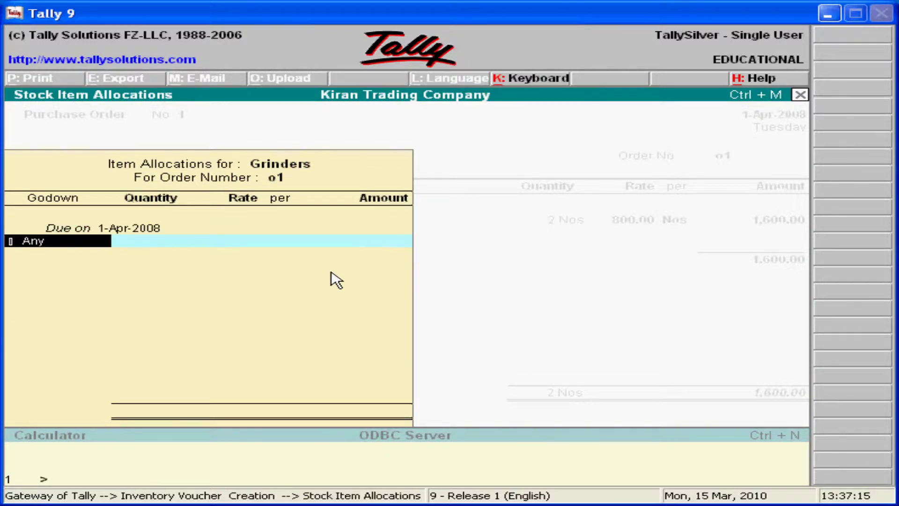
Change the godown for the Grinders allocation from Any to Main Location.
{"action": "key", "text": "Return"}
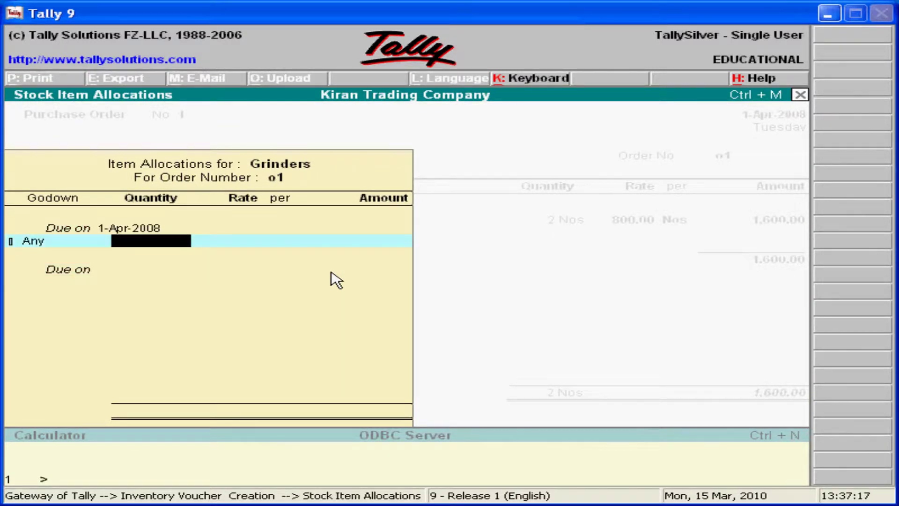
{"action": "key", "text": "BackSpace"}
{"action": "key", "text": "BackSpace"}
{"action": "key", "text": "Return"}
{"action": "key", "text": "Down"}
{"action": "key", "text": "Down"}
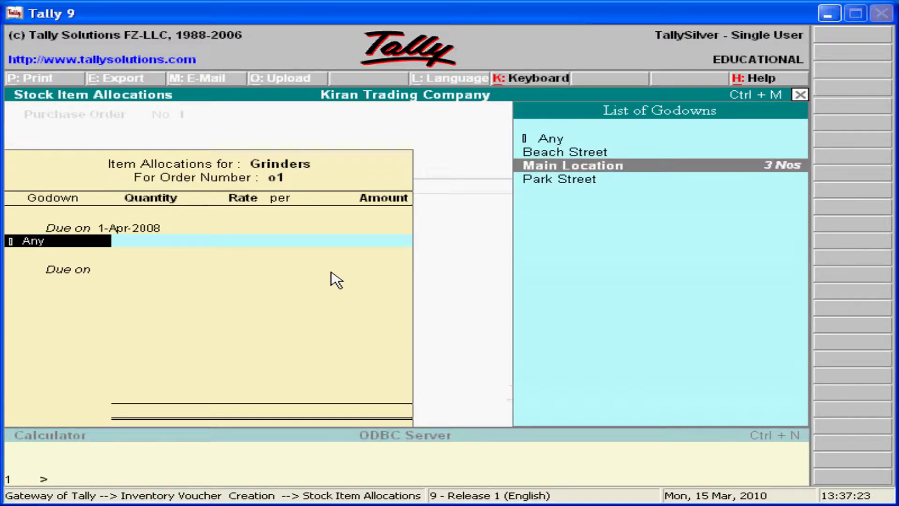
{"action": "key", "text": "Return"}
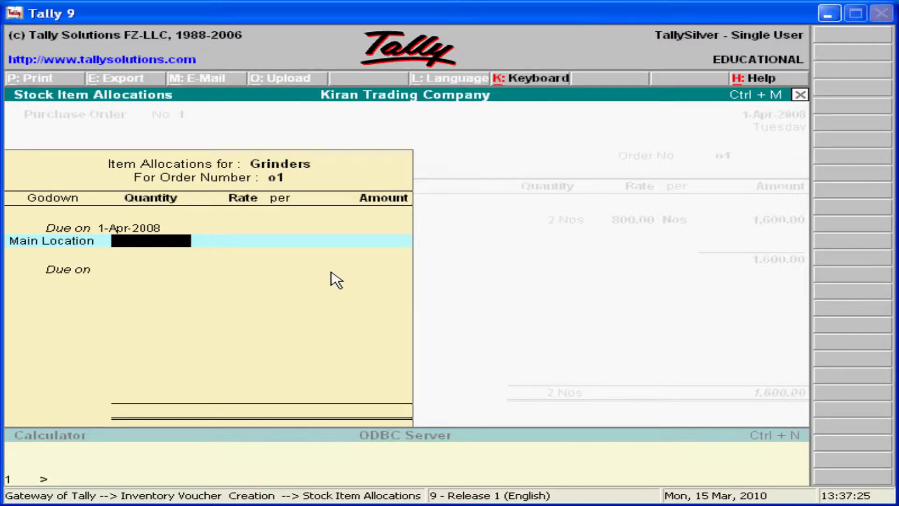
Set the Grinders quantity to 3 Nos at a rate of 2,000.00 and finish its item allocation.
{"action": "key", "text": "Return"}
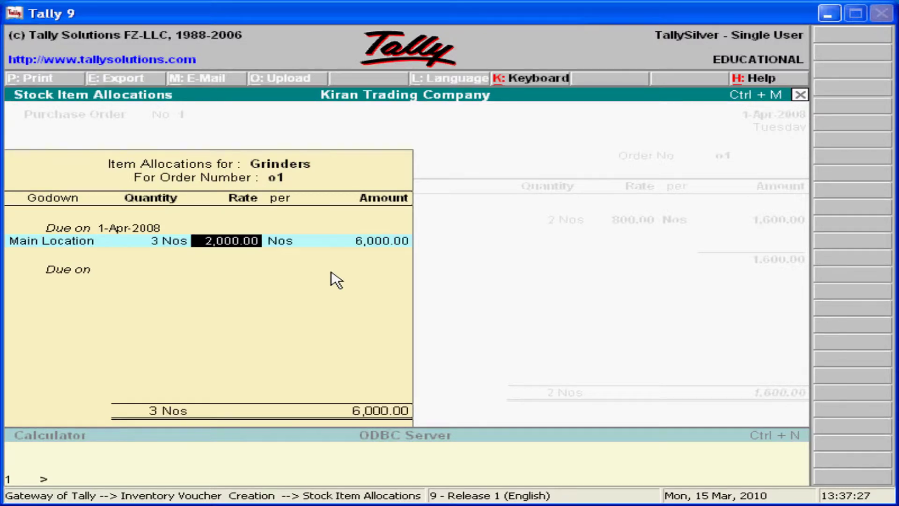
{"action": "key", "text": "Return"}
{"action": "key", "text": "Return"}
{"action": "key", "text": "Return"}
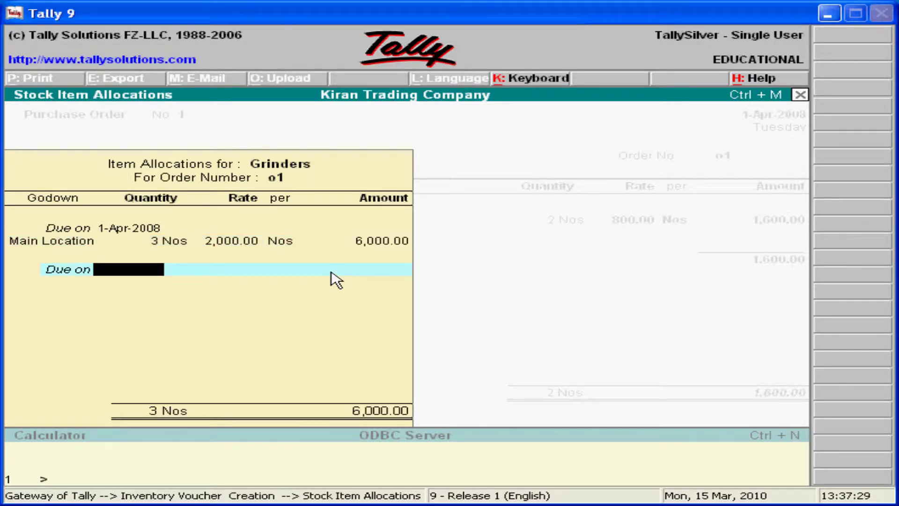
{"action": "key", "text": "Return"}
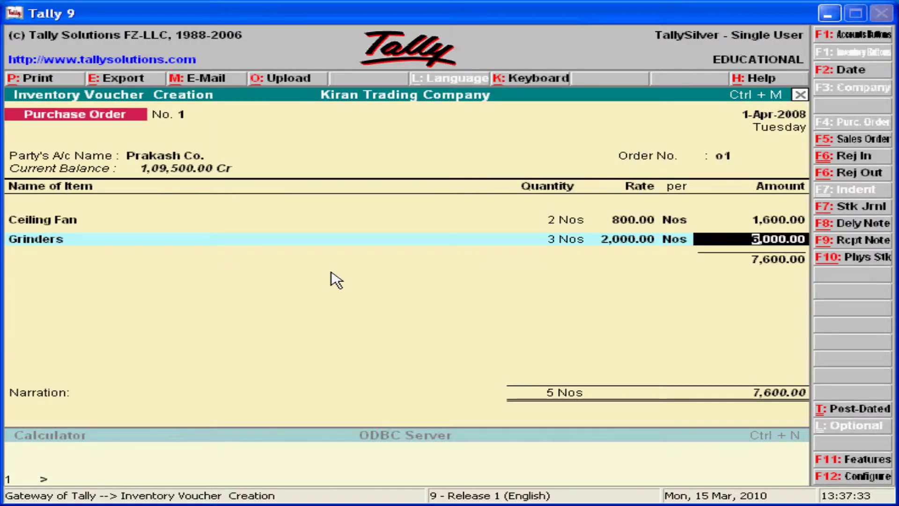
Accept the Grinders amount and assign it to the Credit Purchases ledger.
{"action": "key", "text": "Return"}
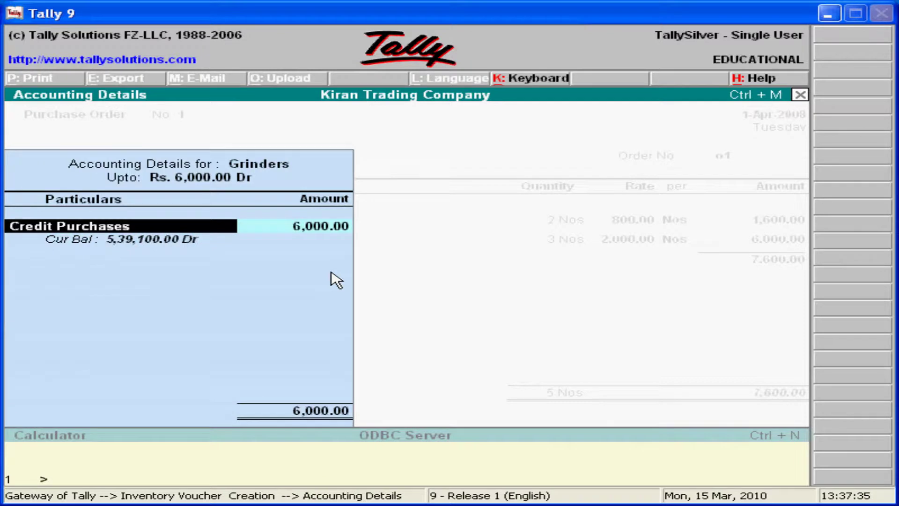
{"action": "key", "text": "Return"}
{"action": "key", "text": "Return"}
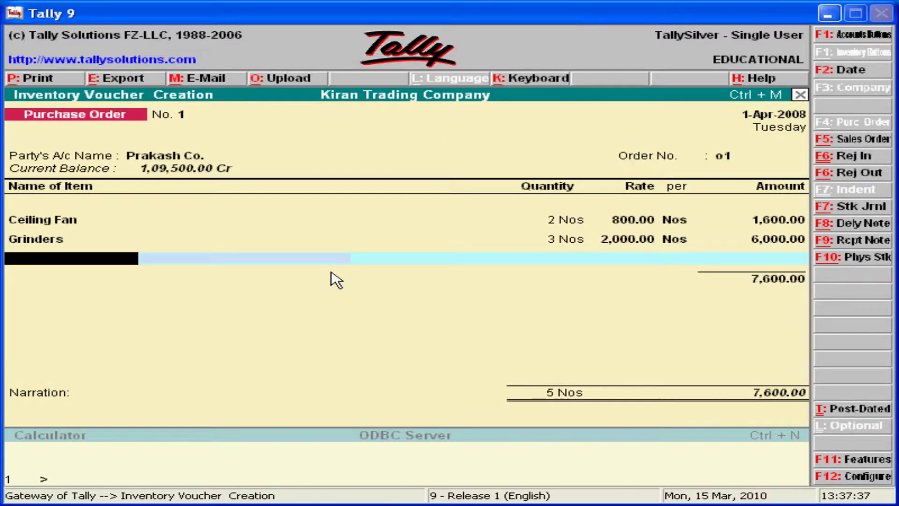
End the purchase order's item list, leave the narration blank and save the order.
{"action": "key", "text": "Return"}
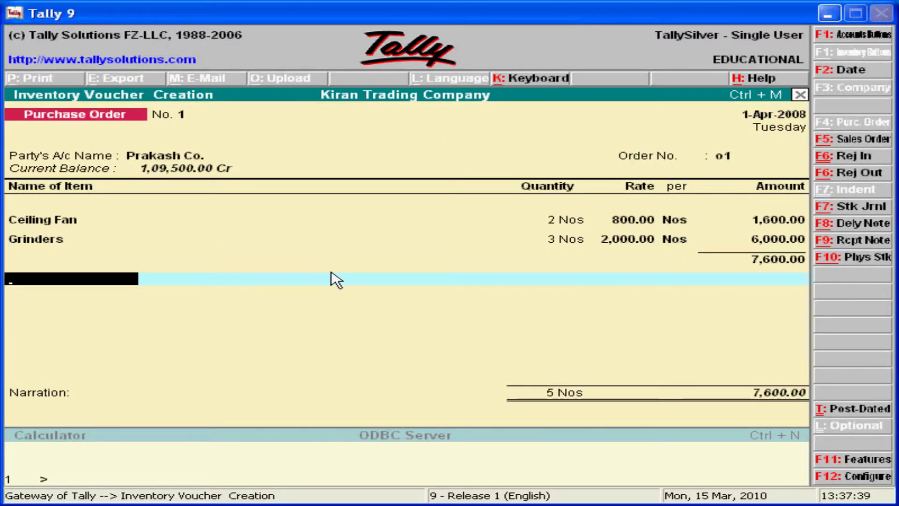
{"action": "key", "text": "Return"}
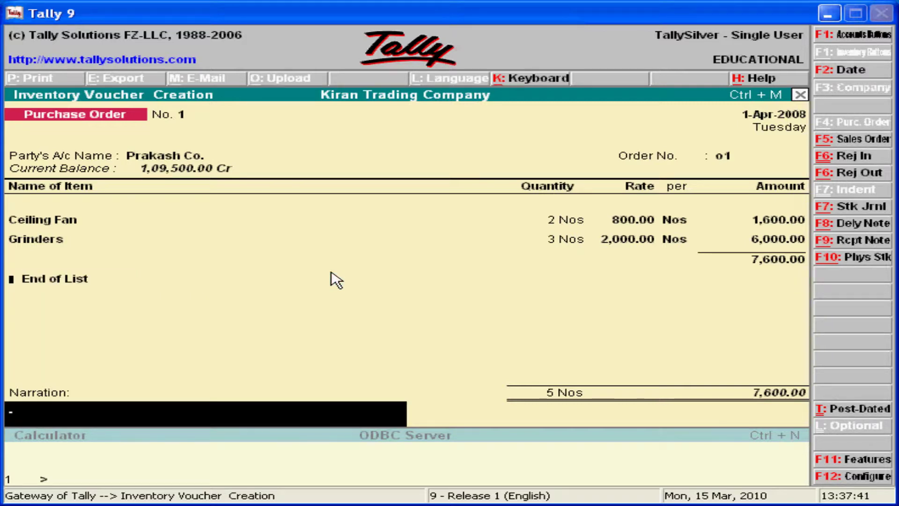
{"action": "key", "text": "Return"}
{"action": "key", "text": "Return"}
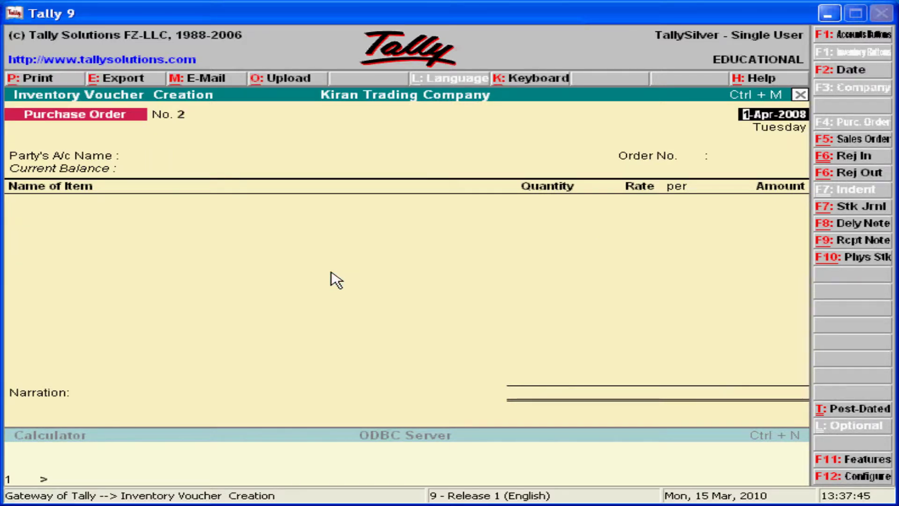
Start a sales order dated 1-Apr-2008 for the party Ram Co with order number o1.
{"action": "left_click", "coordinate": [858, 141]}
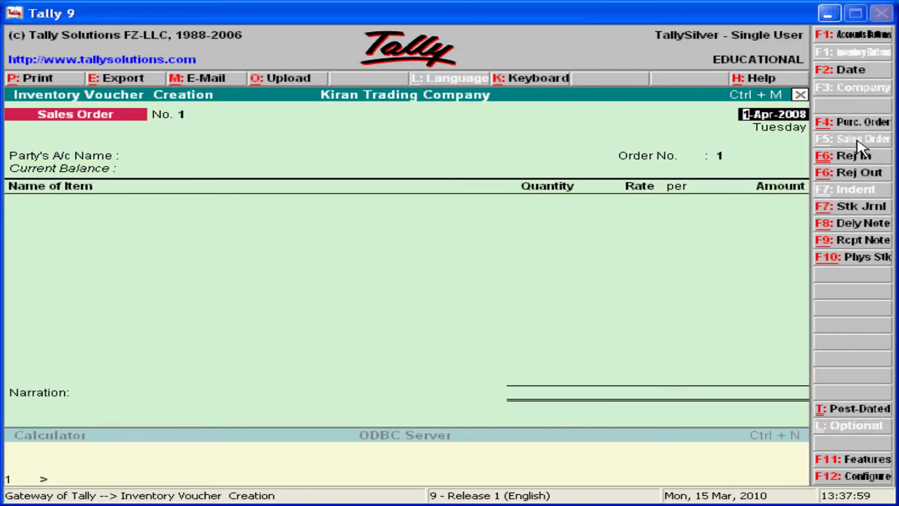
{"action": "key", "text": "Return"}
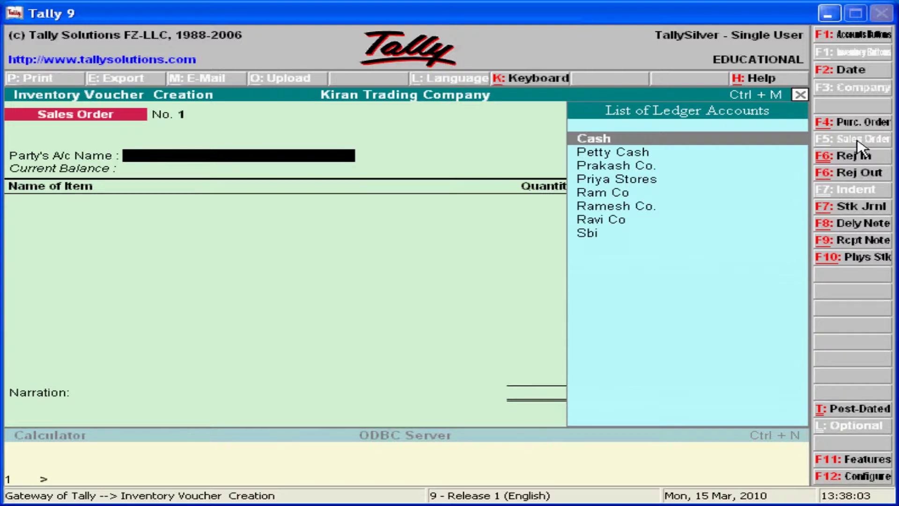
{"action": "key", "text": "Down"}
{"action": "key", "text": "Down"}
{"action": "key", "text": "Down"}
{"action": "key", "text": "Down"}
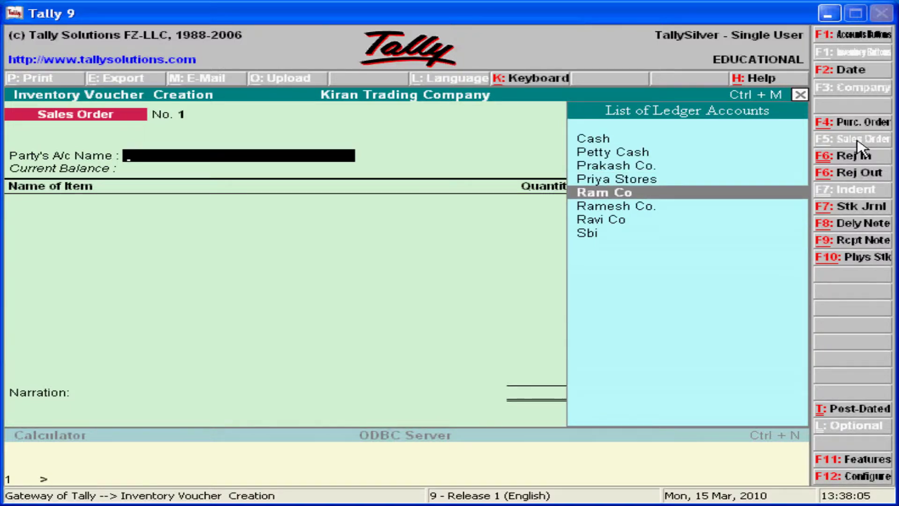
{"action": "key", "text": "Return"}
{"action": "key", "text": "Return"}
{"action": "key", "text": "Return"}
{"action": "key", "text": "Return"}
{"action": "key", "text": "Return"}
{"action": "key", "text": "Return"}
{"action": "key", "text": "Return"}
{"action": "key", "text": "Return"}
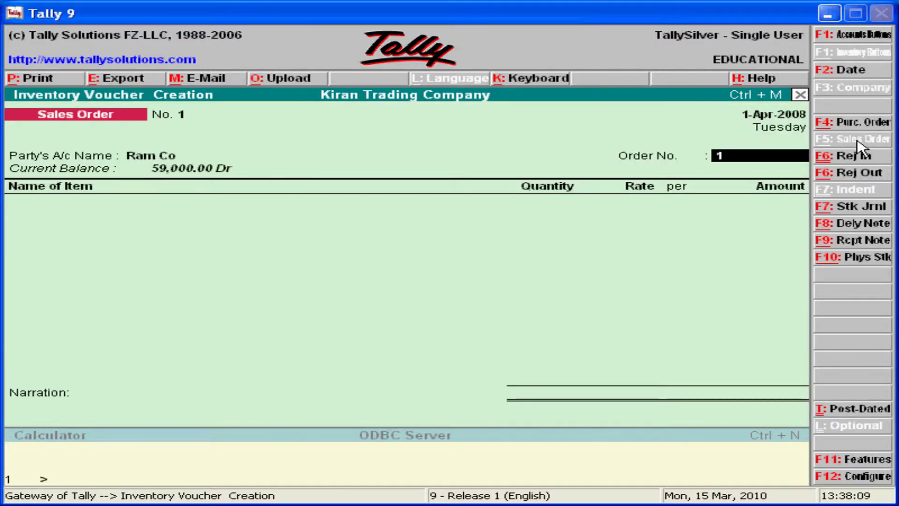
{"action": "type", "text": "o1"}
{"action": "key", "text": "Return"}
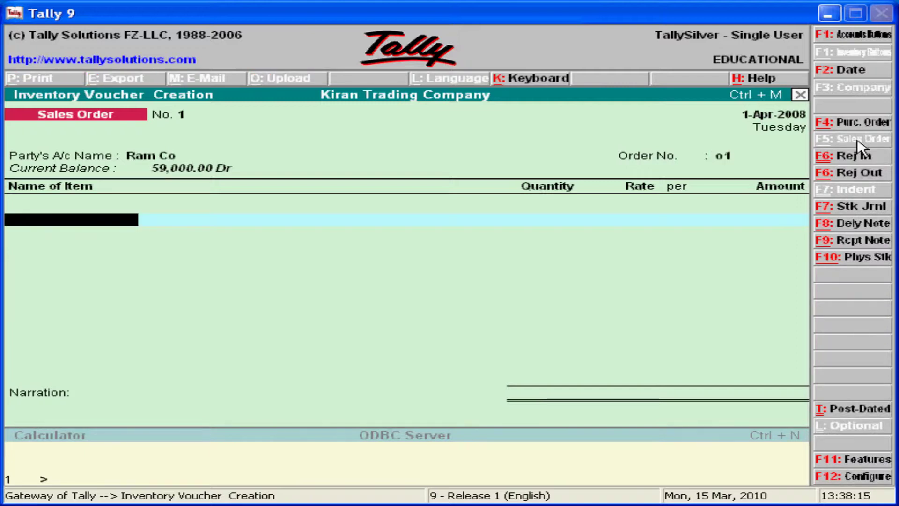
Add Ceiling Fan as the first sales order item and accept the due date 1-Apr-2008.
{"action": "type", "text": "C"}
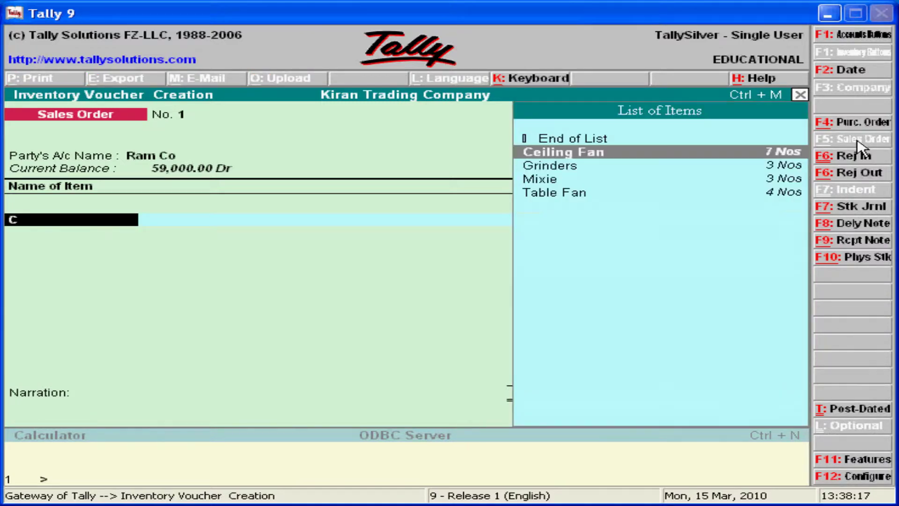
{"action": "key", "text": "Return"}
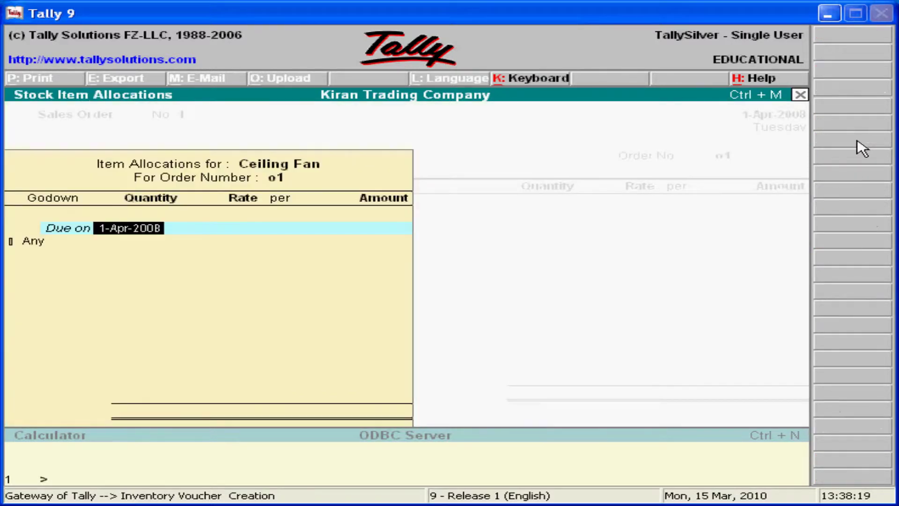
{"action": "key", "text": "Return"}
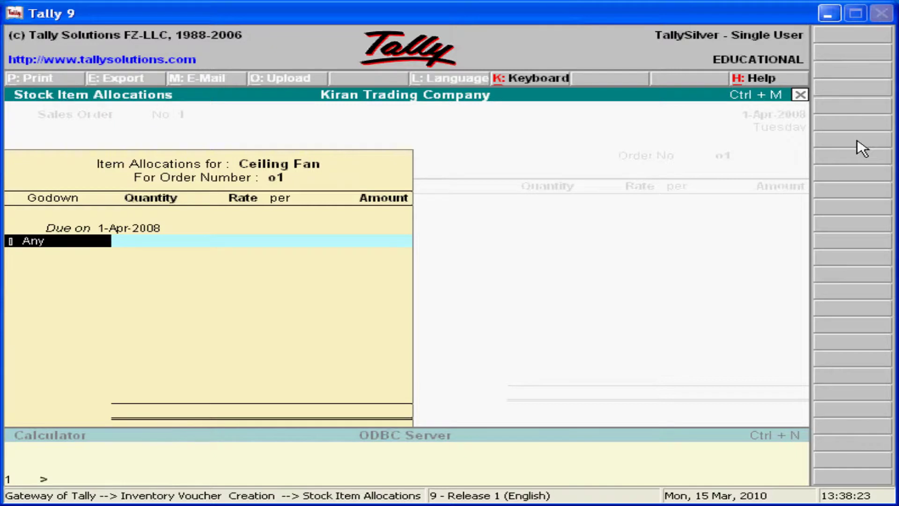
Change the godown for the Ceiling Fan allocation from Any to Beach Street.
{"action": "key", "text": "Return"}
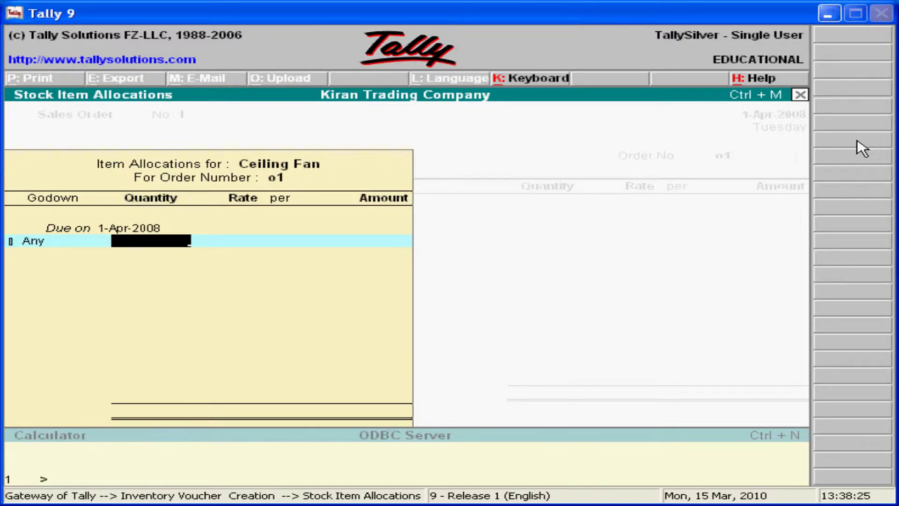
{"action": "key", "text": "BackSpace"}
{"action": "key", "text": "BackSpace"}
{"action": "key", "text": "Return"}
{"action": "key", "text": "Down"}
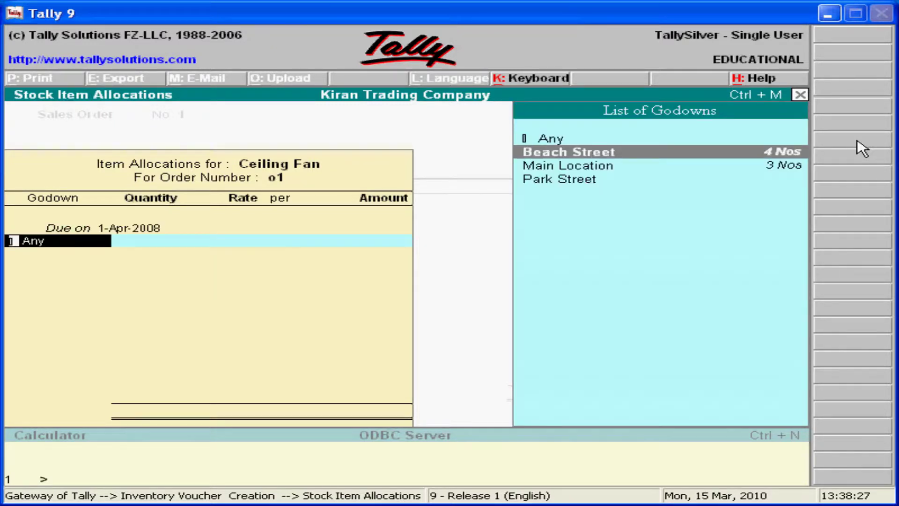
{"action": "key", "text": "Down"}
{"action": "key", "text": "Down"}
{"action": "key", "text": "Up"}
{"action": "key", "text": "Up"}
{"action": "key", "text": "Return"}
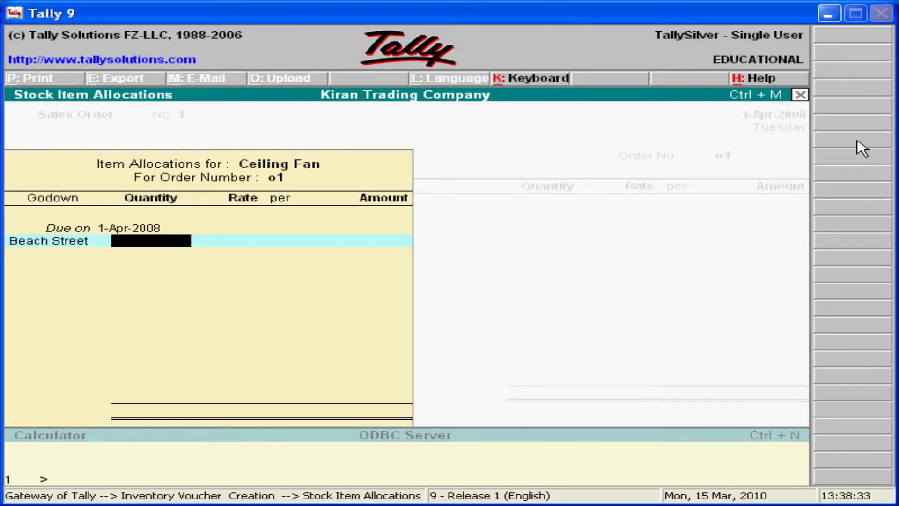
Set the Ceiling Fan quantity to 3 Nos at a rate of 1,000.00 and finish its item allocation.
{"action": "type", "text": "3"}
{"action": "key", "text": "Return"}
{"action": "key", "text": "Return"}
{"action": "key", "text": "Return"}
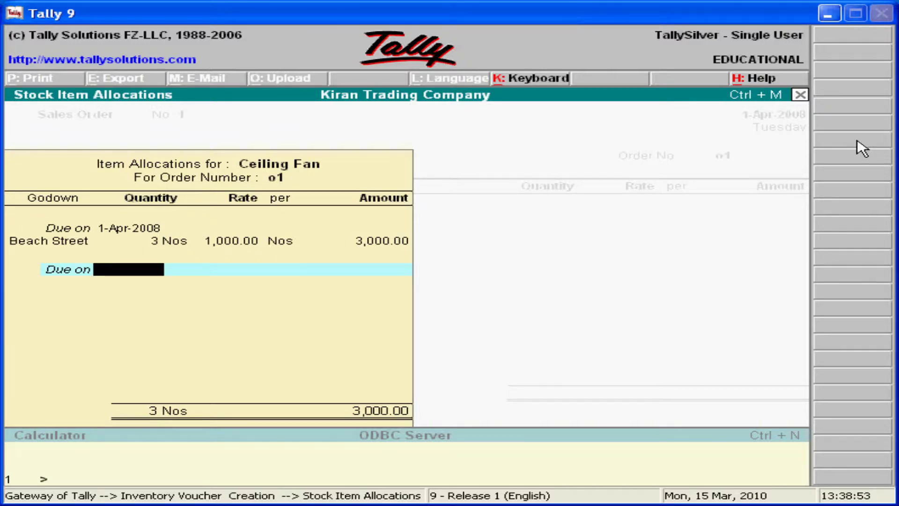
{"action": "key", "text": "Return"}
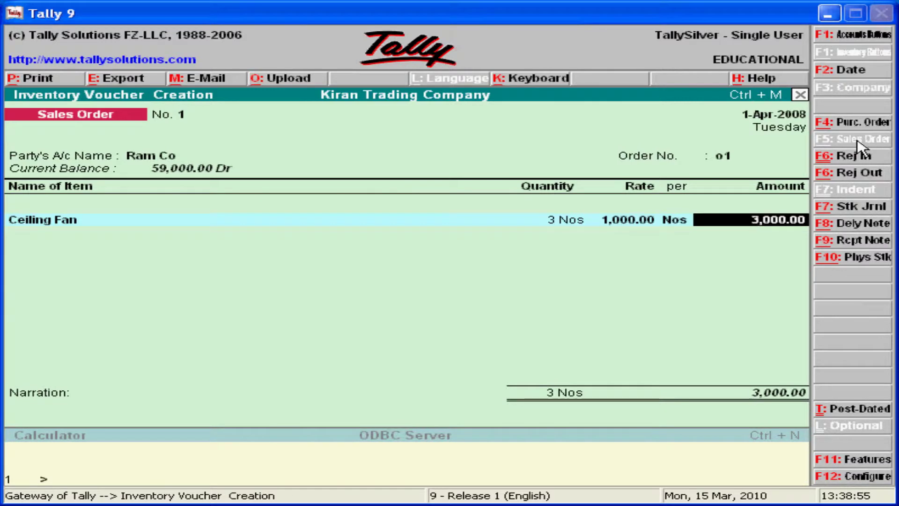
Accept the Ceiling Fan amount and assign it to the Credit Sales ledger.
{"action": "key", "text": "Return"}
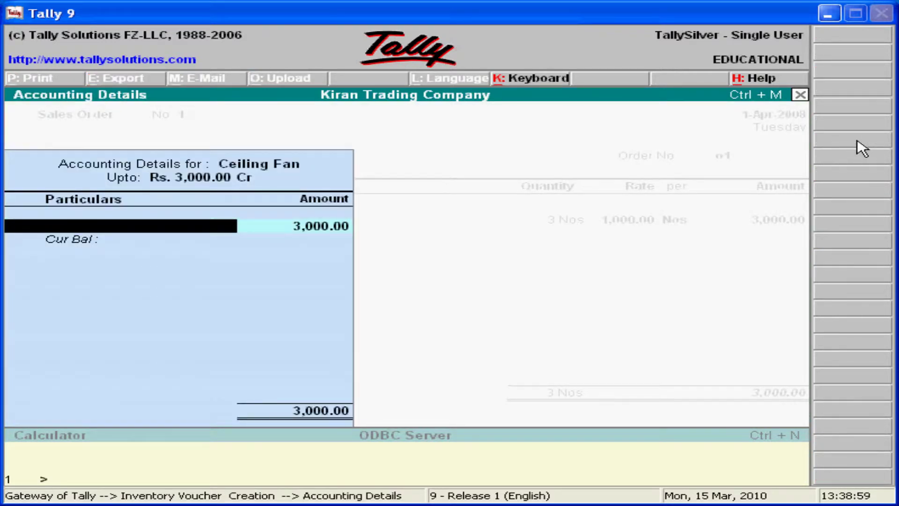
{"action": "type", "text": "s"}
{"action": "key", "text": "Down"}
{"action": "key", "text": "Down"}
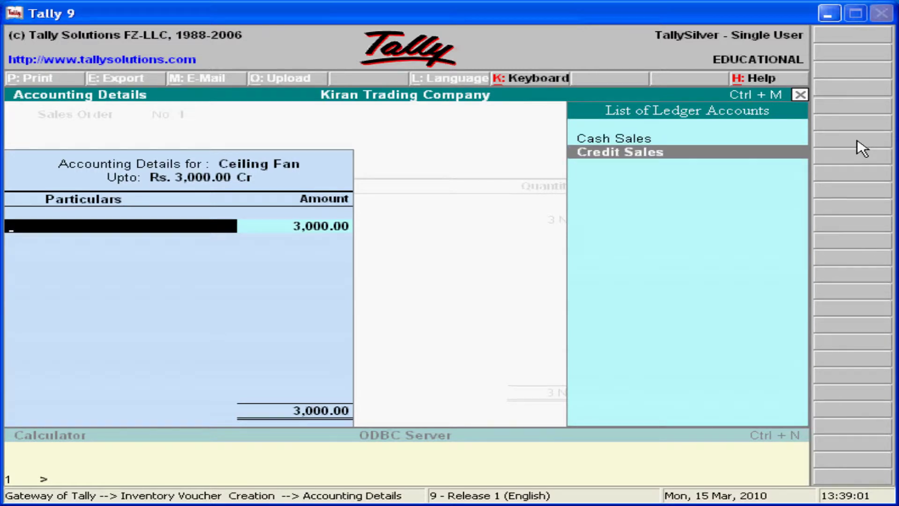
{"action": "key", "text": "Return"}
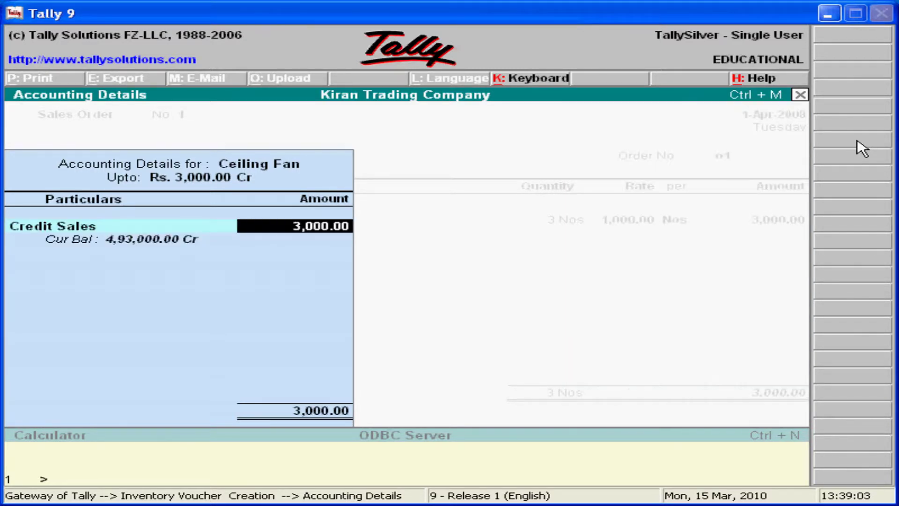
{"action": "key", "text": "Return"}
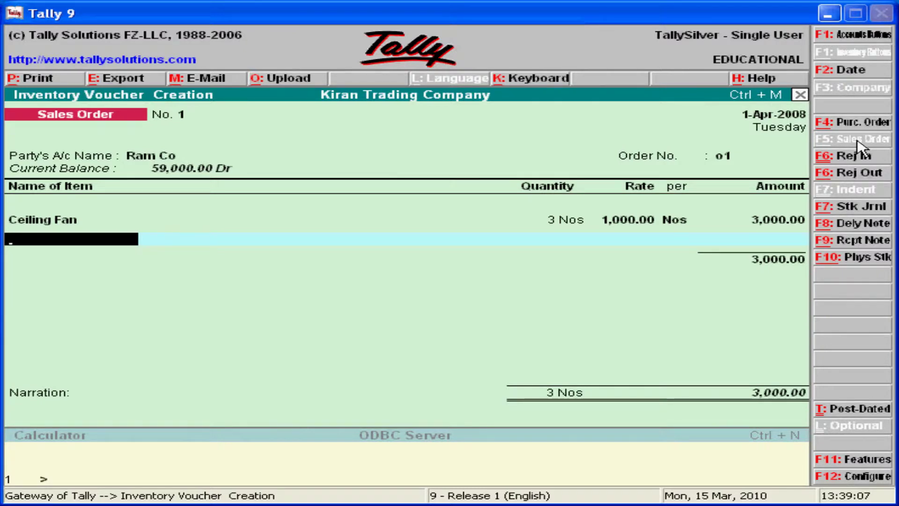
Save the sales order with a blank narration after ending its item list, and quit inventory voucher creation.
{"action": "key", "text": "Return"}
{"action": "key", "text": "Return"}
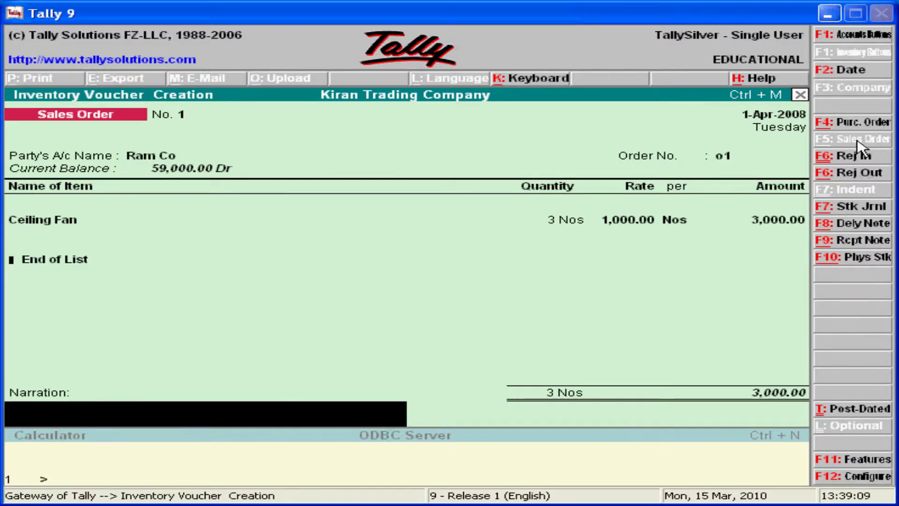
{"action": "key", "text": "Return"}
{"action": "key", "text": "Return"}
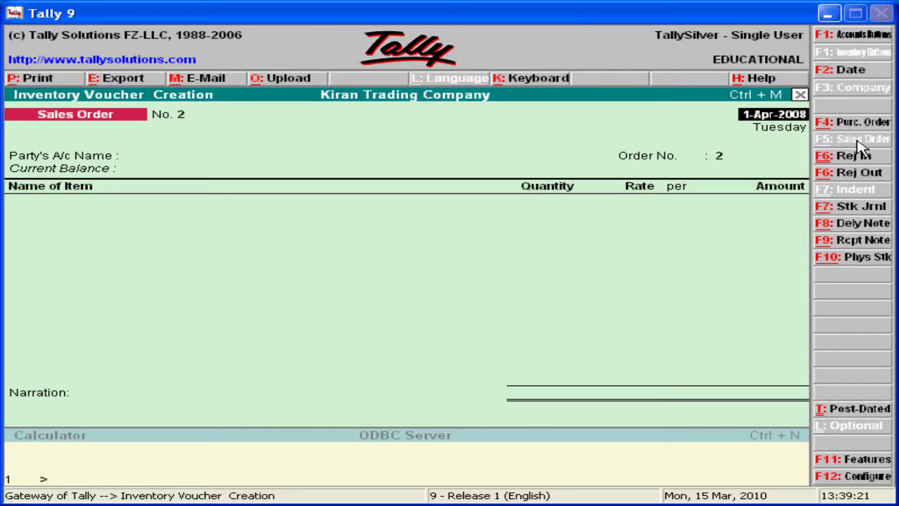
{"action": "key", "text": "Escape"}
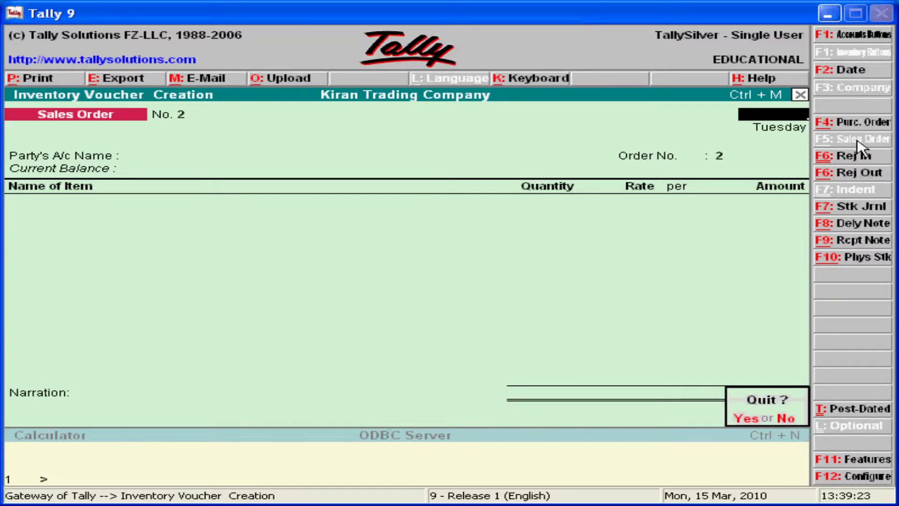
{"action": "key", "text": "Return"}
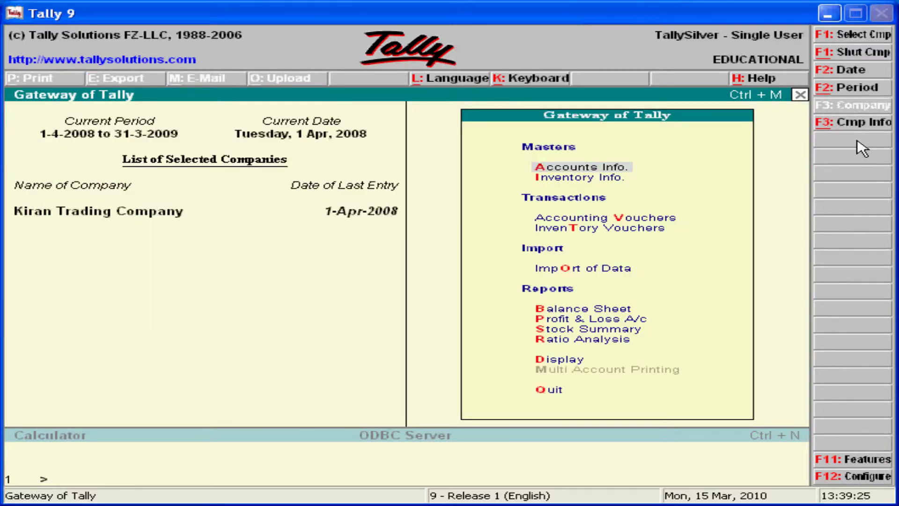
Display the Day Book of Kiran Trading Company.
{"action": "key", "text": "Down"}
{"action": "key", "text": "Down"}
{"action": "key", "text": "Down"}
{"action": "key", "text": "Down"}
{"action": "key", "text": "Down"}
{"action": "key", "text": "Down"}
{"action": "key", "text": "Down"}
{"action": "key", "text": "Down"}
{"action": "key", "text": "Down"}
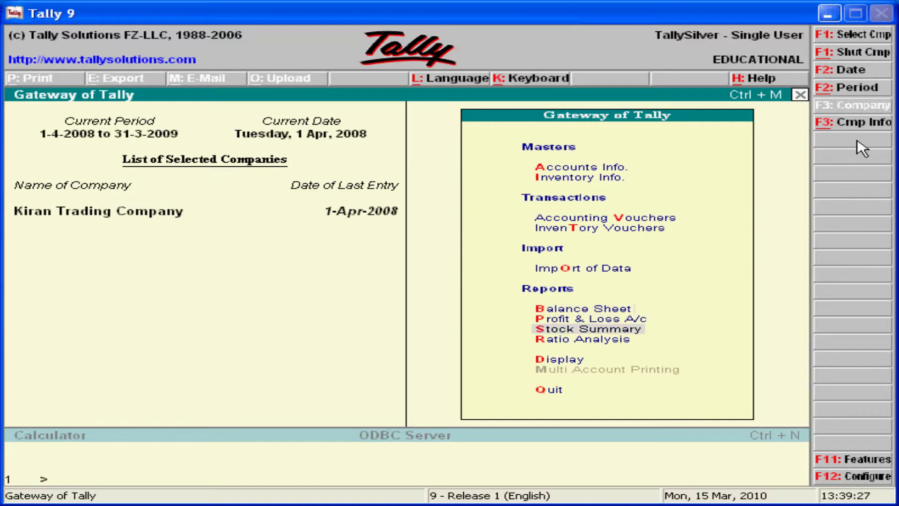
{"action": "key", "text": "Return"}
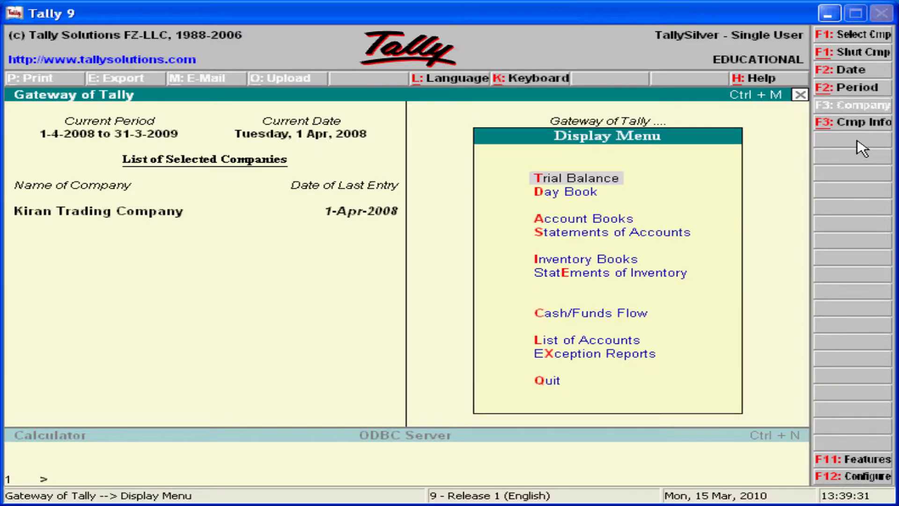
{"action": "key", "text": "Down"}
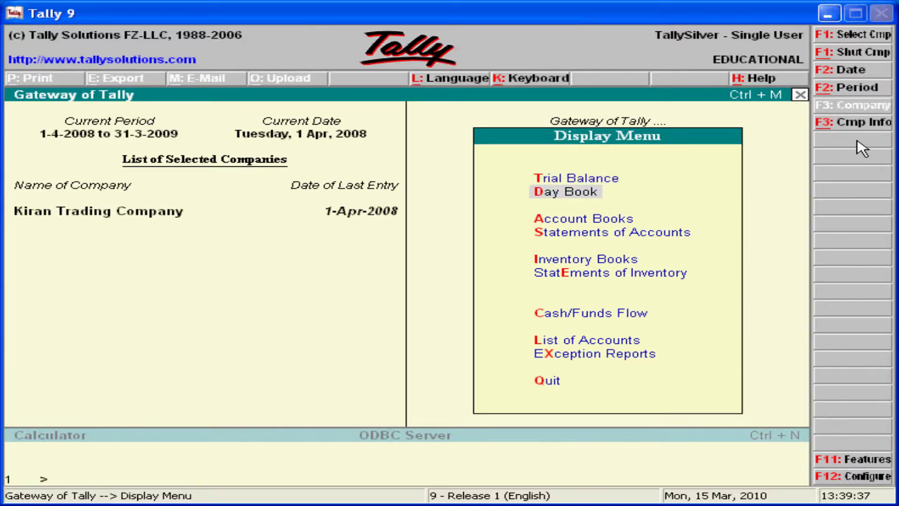
{"action": "key", "text": "Return"}
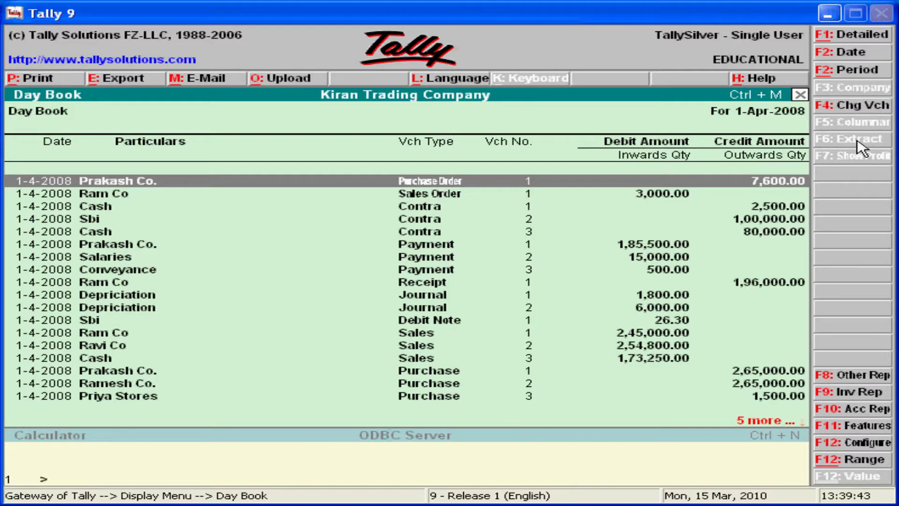
Look through all the vouchers listed in the Day Book for 1-Apr-2008.
{"action": "key", "text": "Down"}
{"action": "key", "text": "Down"}
{"action": "key", "text": "Down"}
{"action": "key", "text": "Down"}
{"action": "key", "text": "Down"}
{"action": "key", "text": "Down"}
{"action": "key", "text": "Down"}
{"action": "key", "text": "Down"}
{"action": "key", "text": "Down"}
{"action": "key", "text": "Down"}
{"action": "key", "text": "Down"}
{"action": "key", "text": "Down"}
{"action": "key", "text": "Down"}
{"action": "key", "text": "Down"}
{"action": "key", "text": "Down"}
{"action": "key", "text": "Down"}
{"action": "key", "text": "Down"}
{"action": "key", "text": "Down"}
{"action": "key", "text": "Down"}
{"action": "key", "text": "Down"}
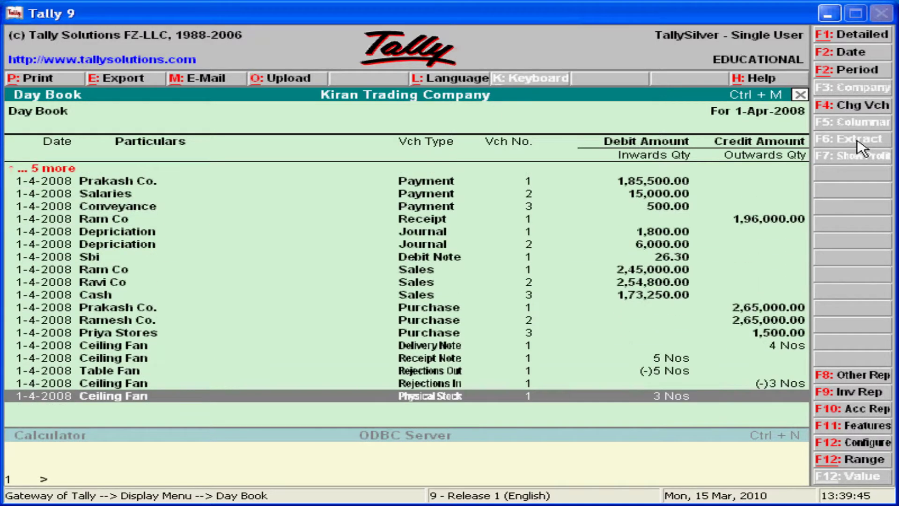
{"action": "key", "text": "Up"}
{"action": "key", "text": "Up"}
{"action": "key", "text": "Up"}
{"action": "key", "text": "Up"}
{"action": "key", "text": "Up"}
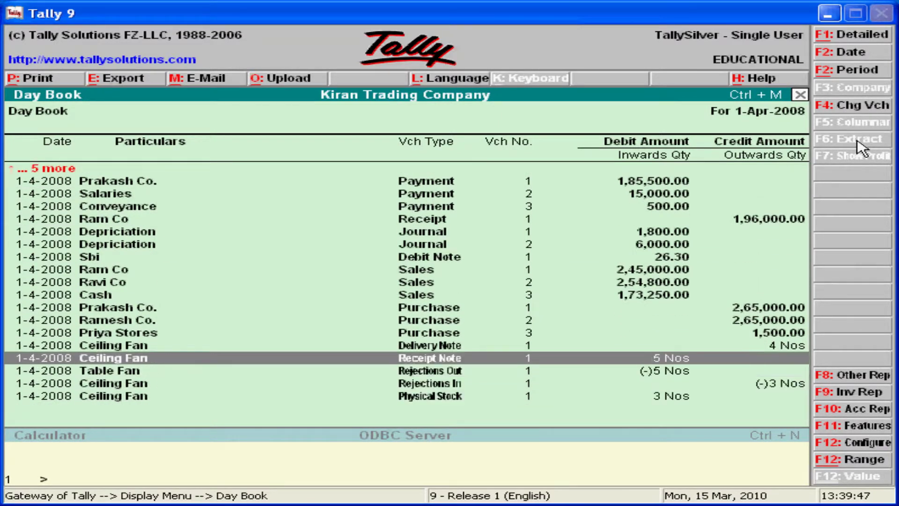
{"action": "key", "text": "Up"}
{"action": "key", "text": "Up"}
{"action": "key", "text": "Up"}
{"action": "key", "text": "Up"}
{"action": "key", "text": "Up"}
{"action": "key", "text": "Up"}
{"action": "key", "text": "Up"}
{"action": "key", "text": "Up"}
{"action": "key", "text": "Up"}
{"action": "key", "text": "Up"}
{"action": "key", "text": "Up"}
{"action": "key", "text": "Up"}
{"action": "key", "text": "Up"}
{"action": "key", "text": "Up"}
{"action": "key", "text": "Up"}
{"action": "key", "text": "Up"}
{"action": "key", "text": "Up"}
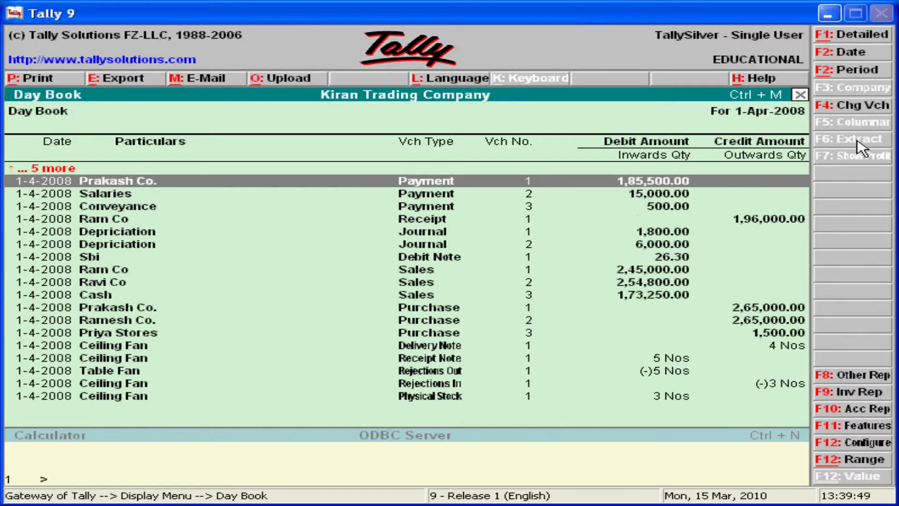
Open the Prakash Co. purchase order voucher from the Day Book.
{"action": "key", "text": "Down"}
{"action": "key", "text": "Up"}
{"action": "key", "text": "Down"}
{"action": "key", "text": "Up"}
{"action": "key", "text": "Down"}
{"action": "key", "text": "Up"}
{"action": "key", "text": "Down"}
{"action": "key", "text": "Up"}
{"action": "key", "text": "Down"}
{"action": "key", "text": "Up"}
{"action": "key", "text": "Down"}
{"action": "key", "text": "Up"}
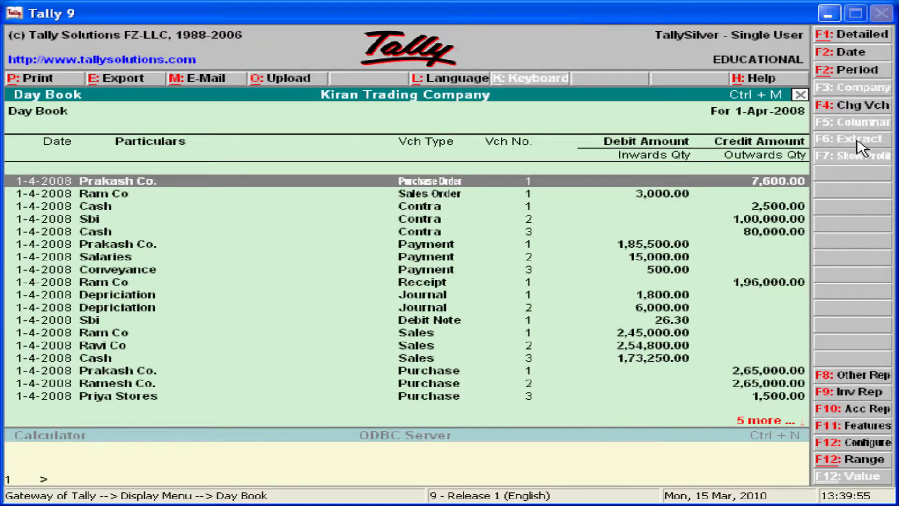
{"action": "key", "text": "Return"}
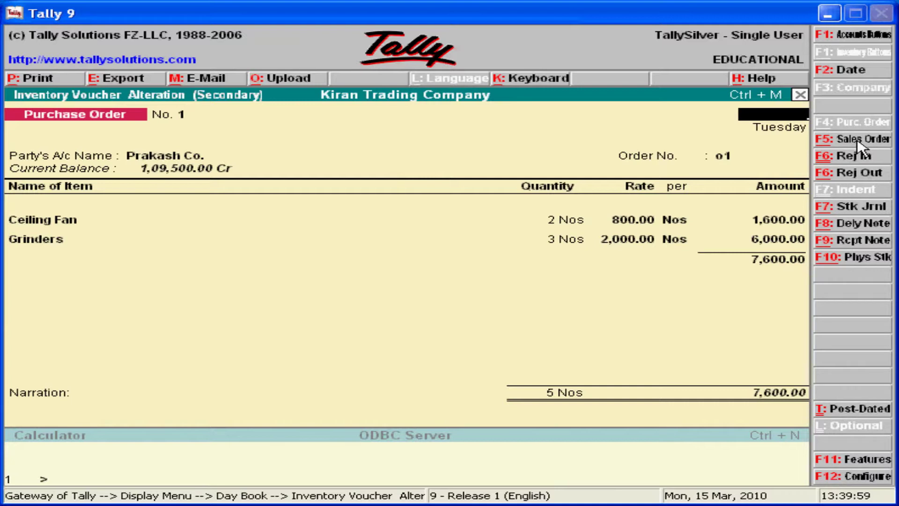
Close the Prakash Co. purchase order voucher without saving any alteration and return to the Day Book.
{"action": "key", "text": "Escape"}
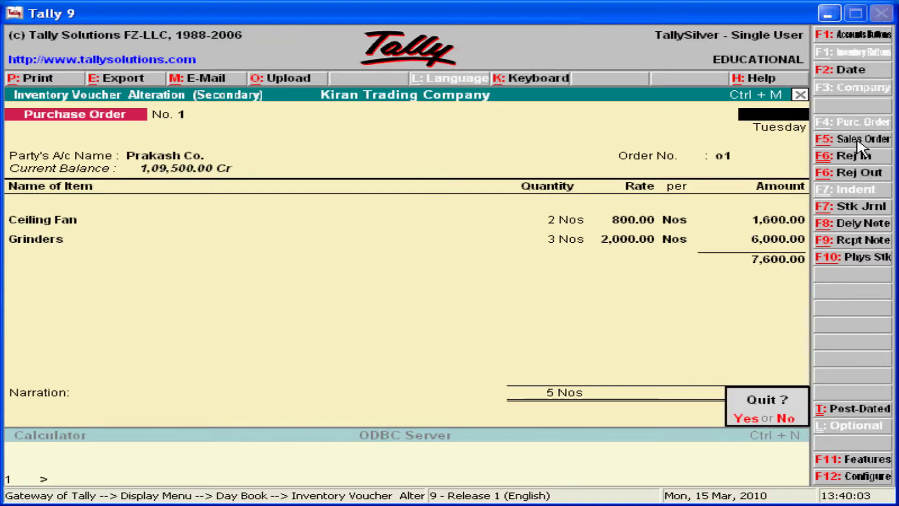
{"action": "key", "text": "n"}
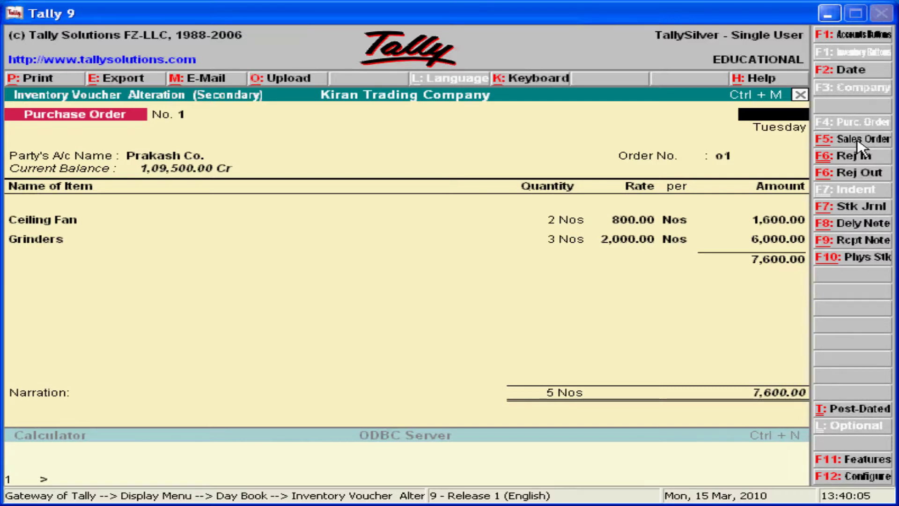
{"action": "key", "text": "Return"}
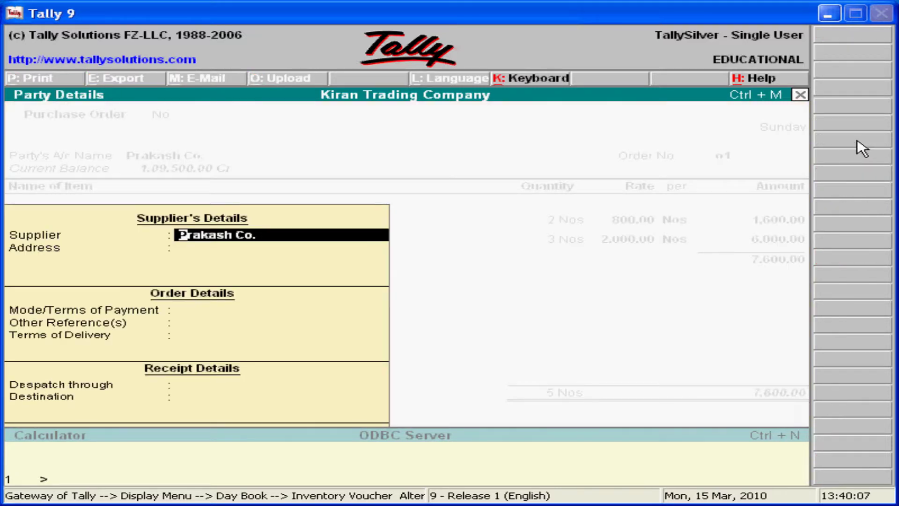
{"action": "key", "text": "BackSpace"}
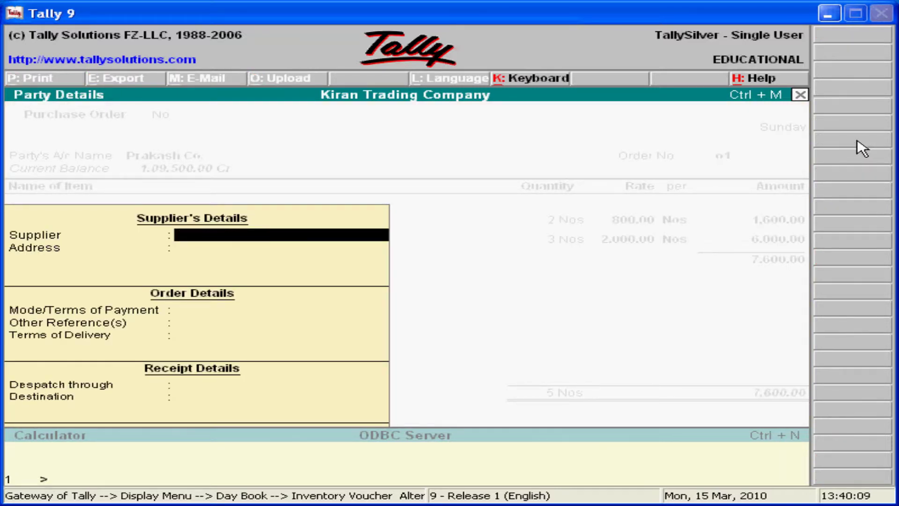
{"action": "key", "text": "Escape"}
{"action": "key", "text": "y"}
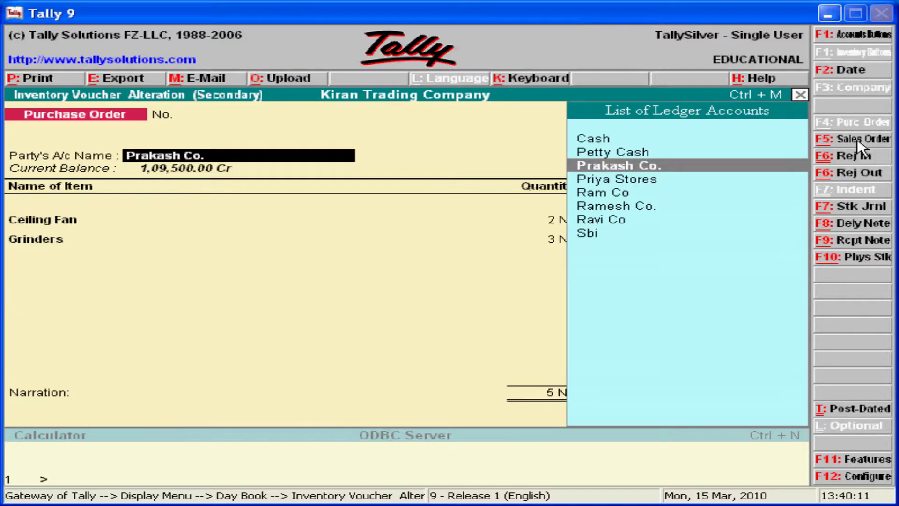
{"action": "key", "text": "BackSpace"}
{"action": "key", "text": "Escape"}
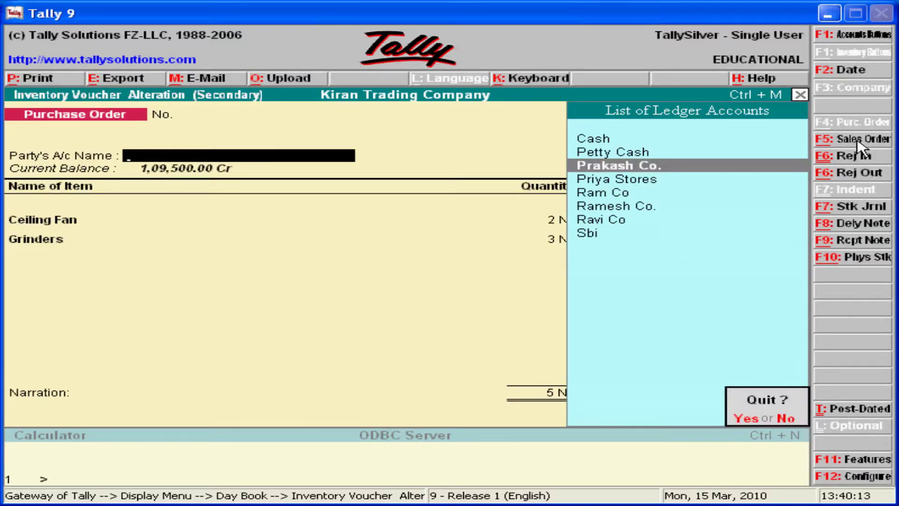
{"action": "key", "text": "y"}
Open the Ram Co sales order from the Day Book to view it, and quit it without changes.
{"action": "key", "text": "Down"}
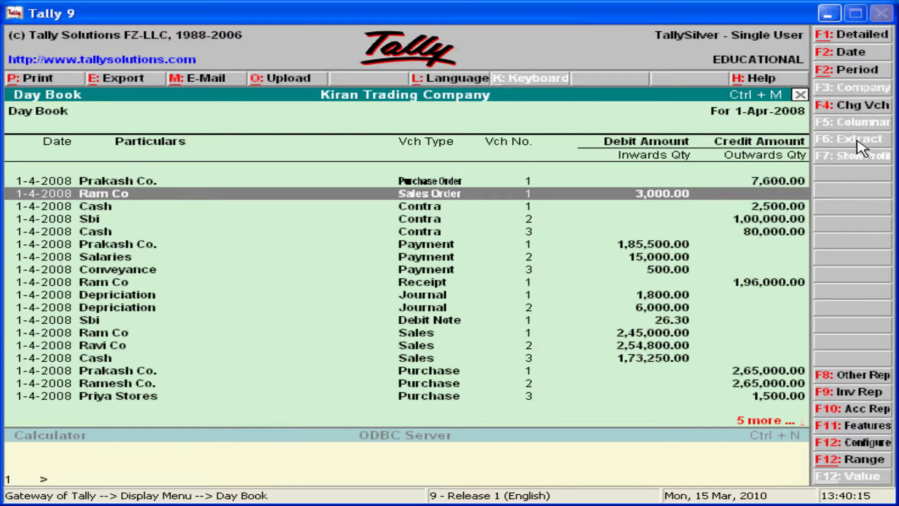
{"action": "key", "text": "Return"}
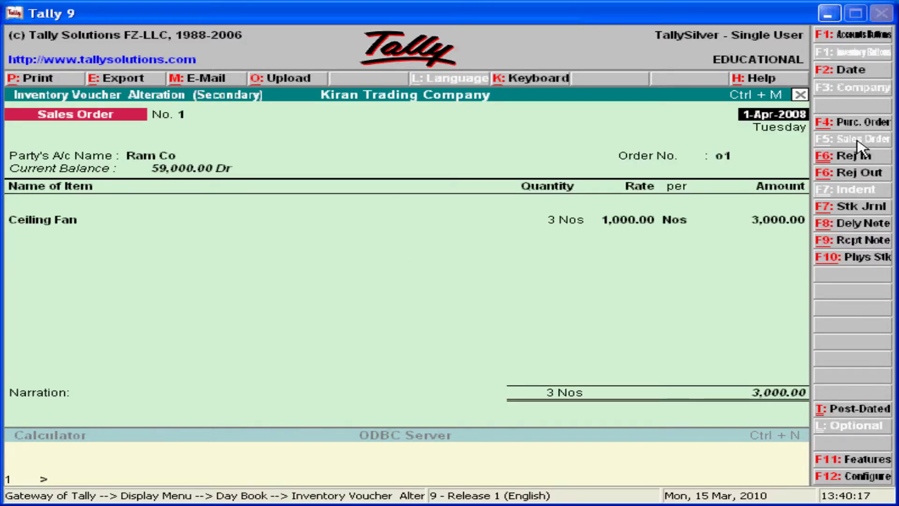
{"action": "key", "text": "Escape"}
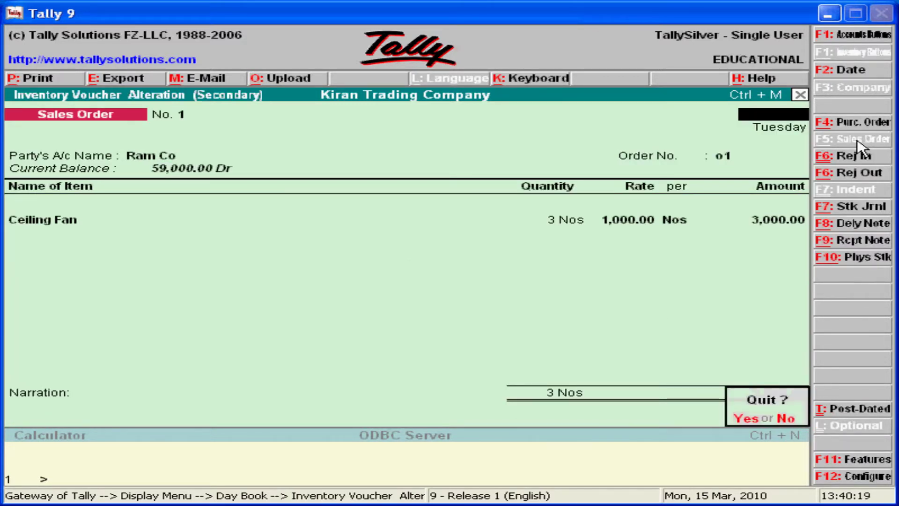
{"action": "key", "text": "y"}
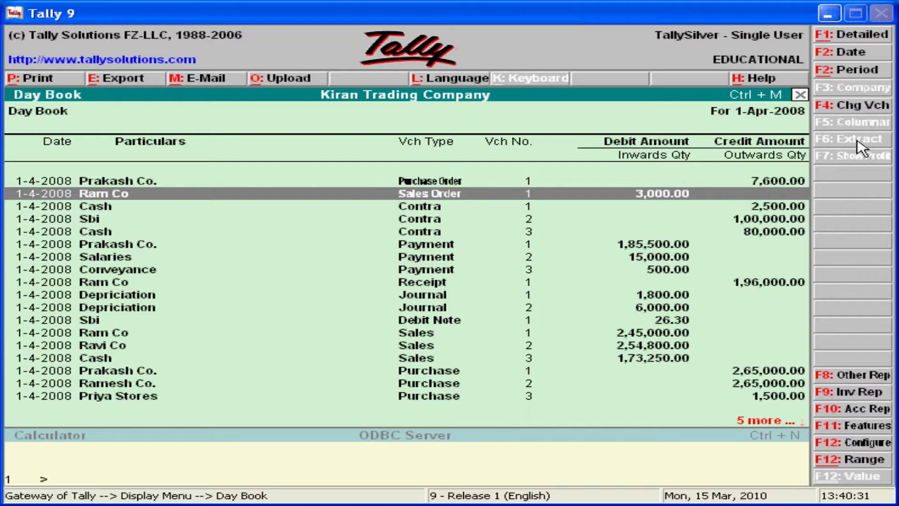
Leave the Day Book and display the Stock Summary of Kiran Trading Company.
{"action": "key", "text": "Escape"}
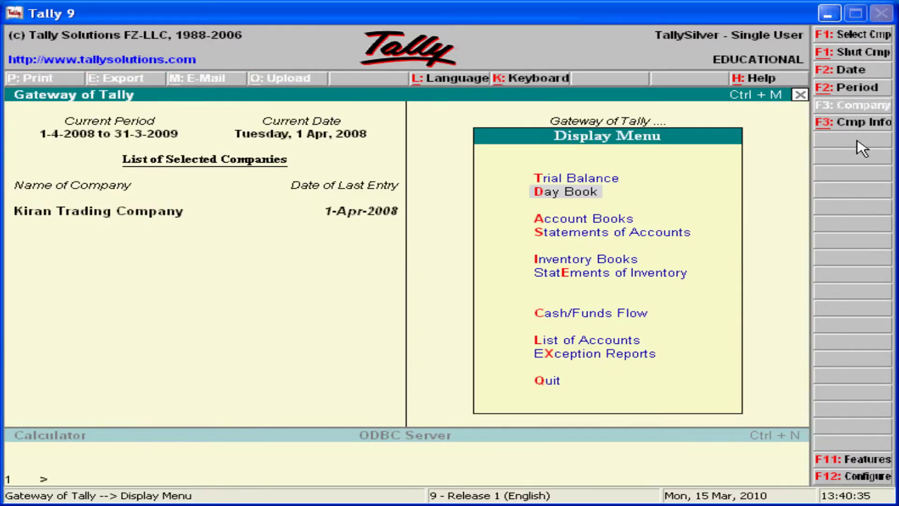
{"action": "key", "text": "Escape"}
{"action": "key", "text": "Up"}
{"action": "key", "text": "Up"}
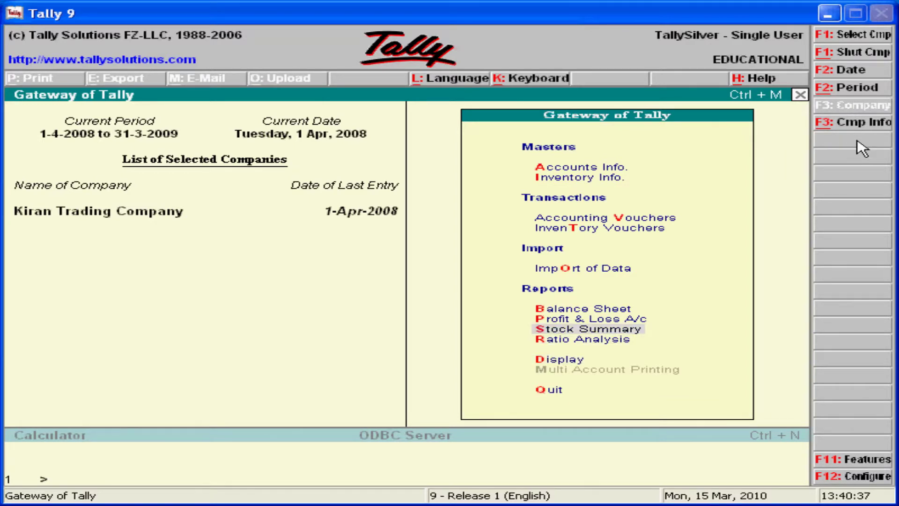
{"action": "key", "text": "Return"}
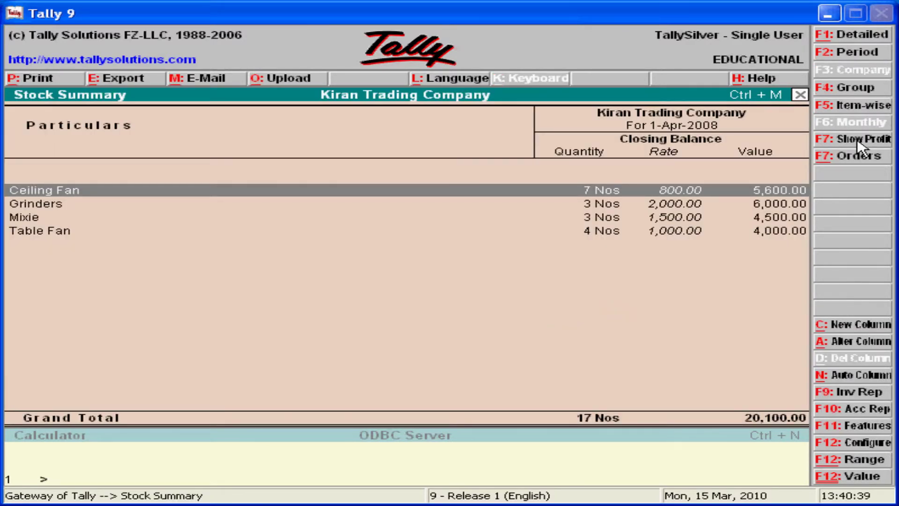
Examine the closing quantity, rate and value of each stock item in the Stock Summary.
{"action": "key", "text": "Down"}
{"action": "key", "text": "Up"}
{"action": "key", "text": "Down"}
{"action": "key", "text": "Down"}
{"action": "key", "text": "Down"}
{"action": "key", "text": "Up"}
{"action": "key", "text": "Up"}
{"action": "key", "text": "Up"}
{"action": "key", "text": "Down"}
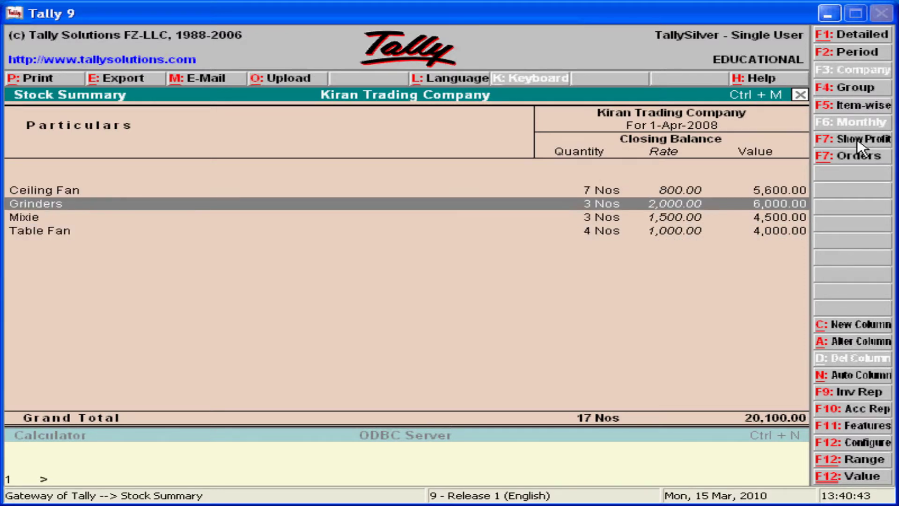
{"action": "key", "text": "Down"}
{"action": "key", "text": "Down"}
{"action": "key", "text": "Up"}
{"action": "key", "text": "Up"}
{"action": "key", "text": "Up"}
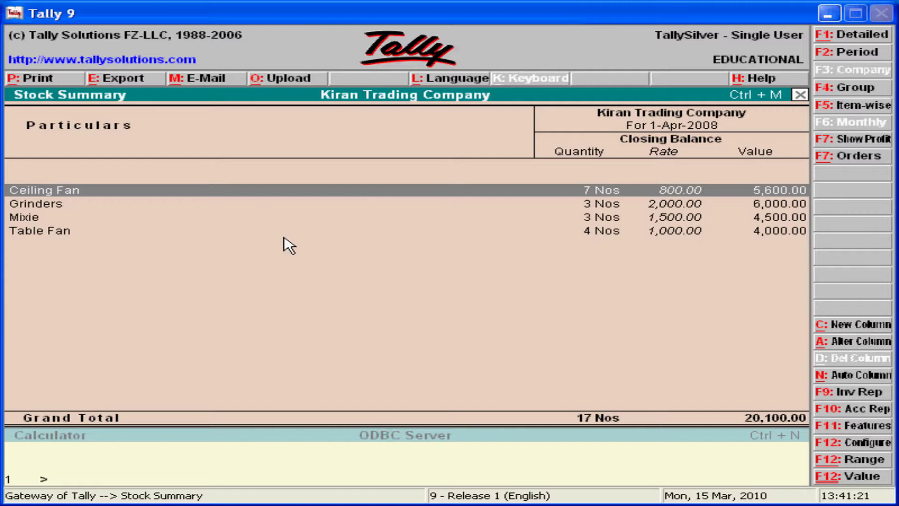
Switch the Stock Summary to detailed format and show Sales Orders Outstanding, with use due orders only set to No.
{"action": "left_click", "coordinate": [869, 36]}
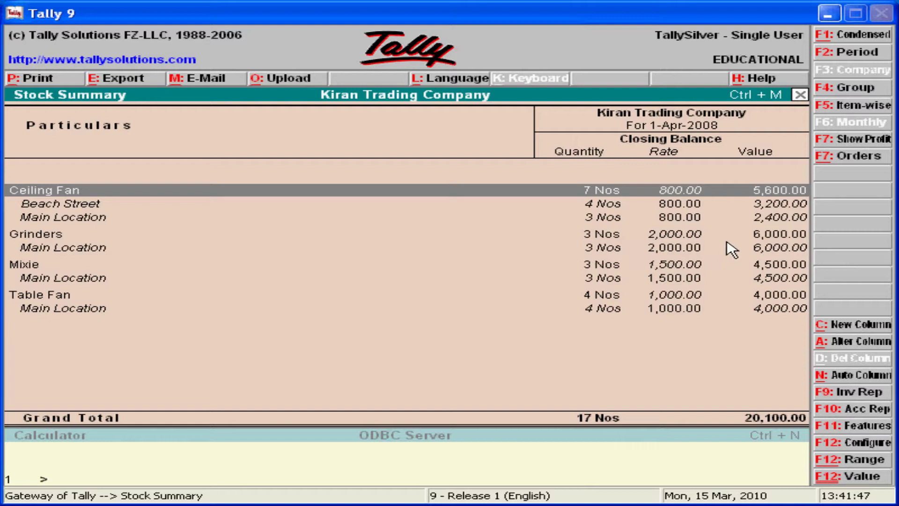
{"action": "left_click", "coordinate": [843, 160]}
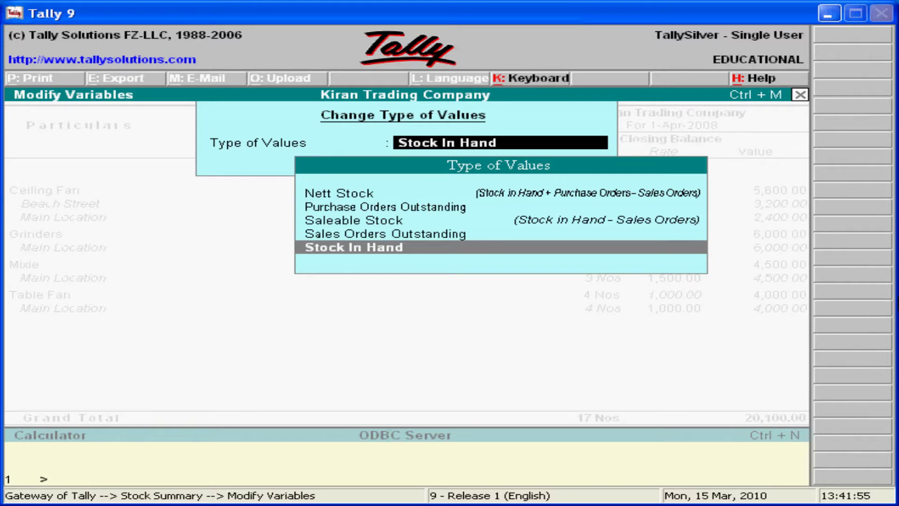
{"action": "left_click", "coordinate": [385, 233]}
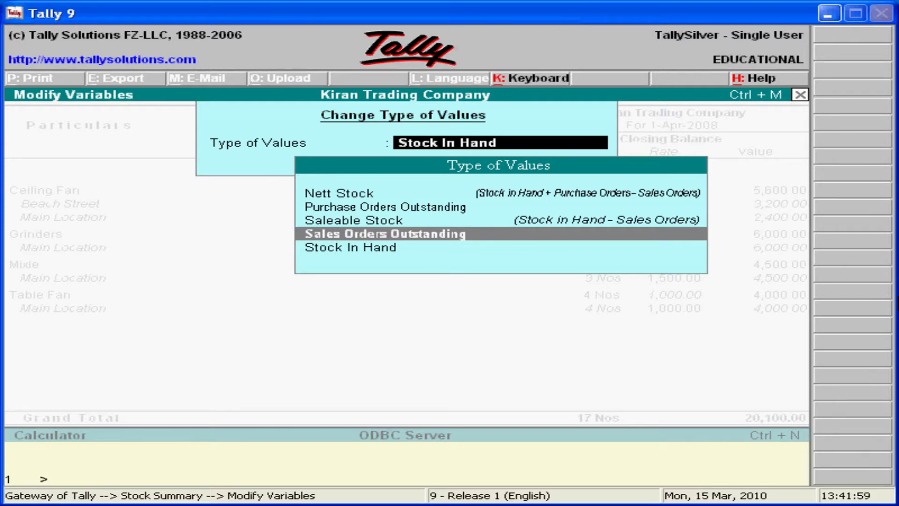
{"action": "key", "text": "Return"}
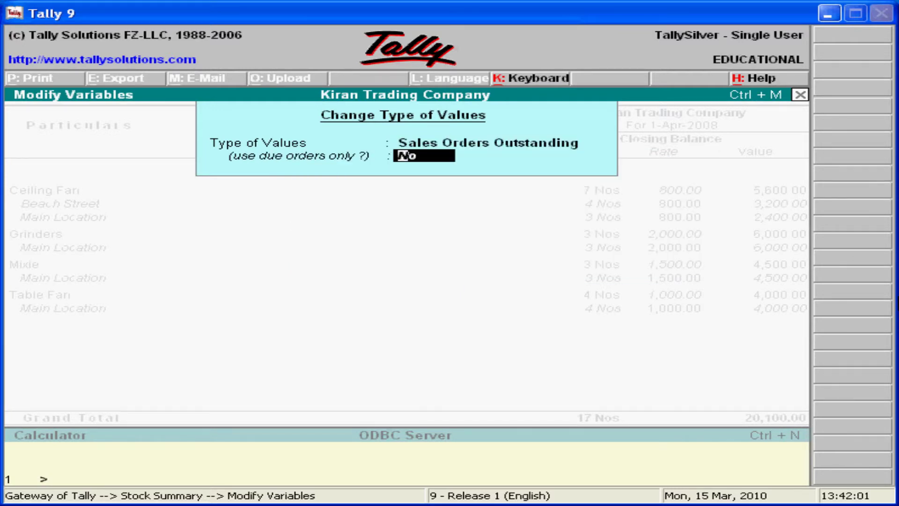
{"action": "key", "text": "Return"}
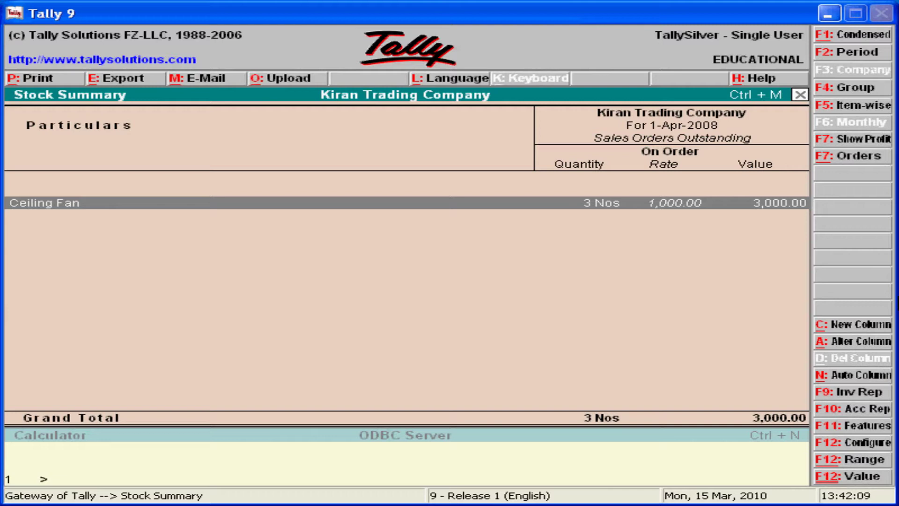
Change the Stock Summary's type of values to Purchase Orders Outstanding, keeping use due orders only at No.
{"action": "left_click", "coordinate": [849, 161]}
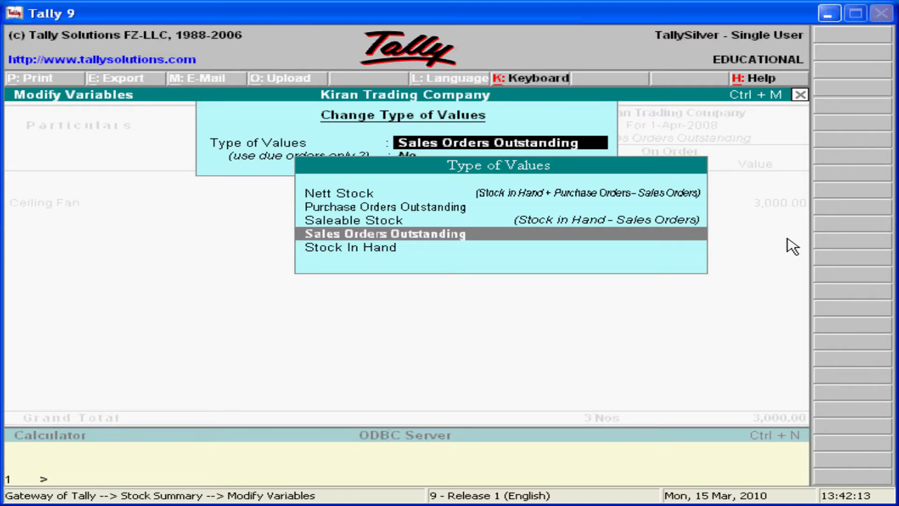
{"action": "key", "text": "Up"}
{"action": "key", "text": "Up"}
{"action": "key", "text": "Return"}
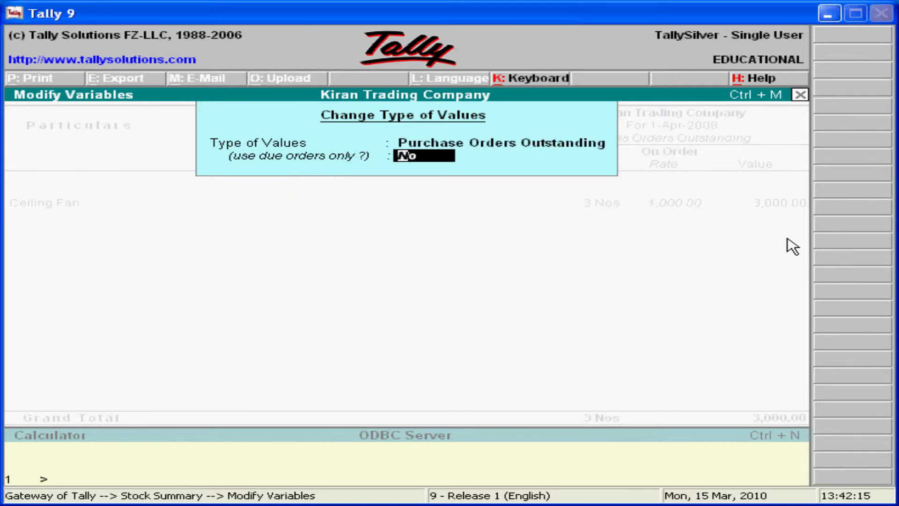
{"action": "key", "text": "Return"}
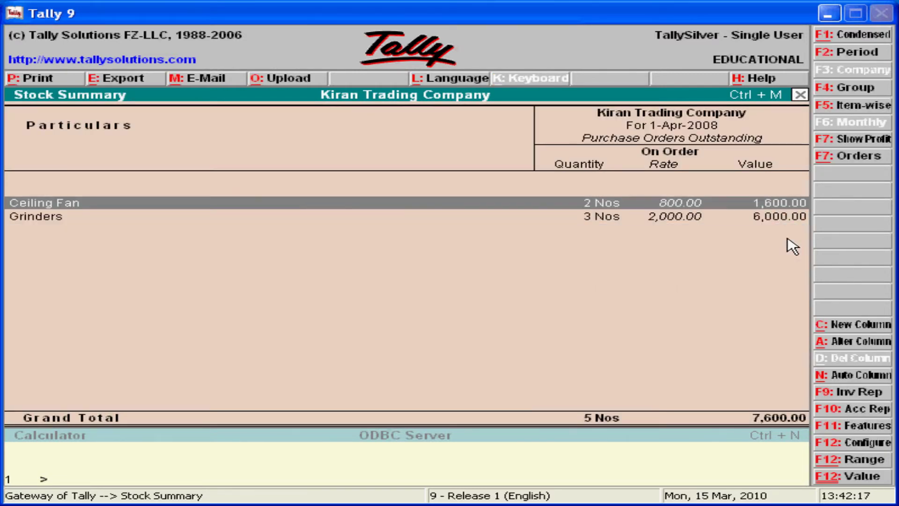
Examine the outstanding purchase order quantities, rates and values for Ceiling Fan and Grinders.
{"action": "key", "text": "Down"}
{"action": "key", "text": "Up"}
{"action": "key", "text": "Down"}
{"action": "key", "text": "Up"}
{"action": "key", "text": "Down"}
{"action": "key", "text": "Up"}
{"action": "key", "text": "Down"}
{"action": "key", "text": "Up"}
{"action": "key", "text": "Down"}
{"action": "key", "text": "Up"}
{"action": "key", "text": "Down"}
{"action": "key", "text": "Up"}
In the Stock Summary configuration, set Show Opening Balance, Show goods inwards and Show goods outwards to Yes.
{"action": "key", "text": "F12"}
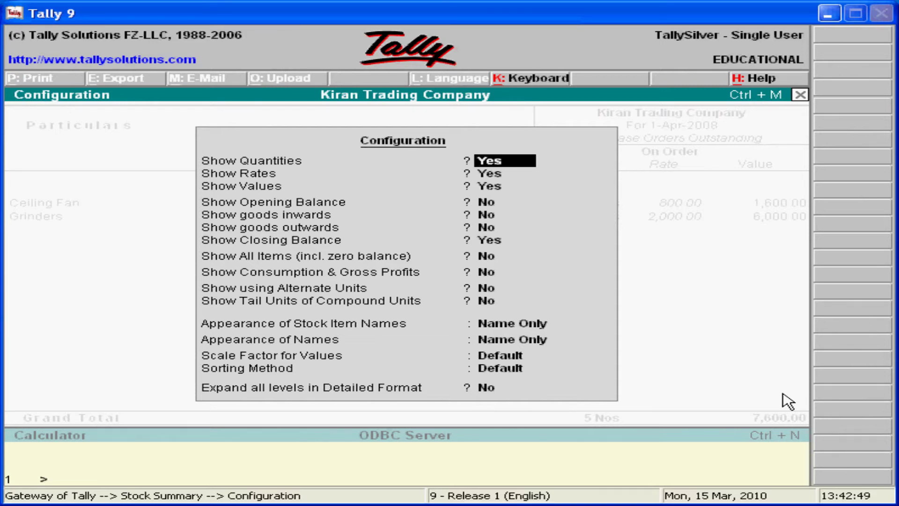
{"action": "key", "text": "Return"}
{"action": "key", "text": "Return"}
{"action": "key", "text": "Return"}
{"action": "type", "text": "yes"}
{"action": "key", "text": "Return"}
{"action": "type", "text": "yes"}
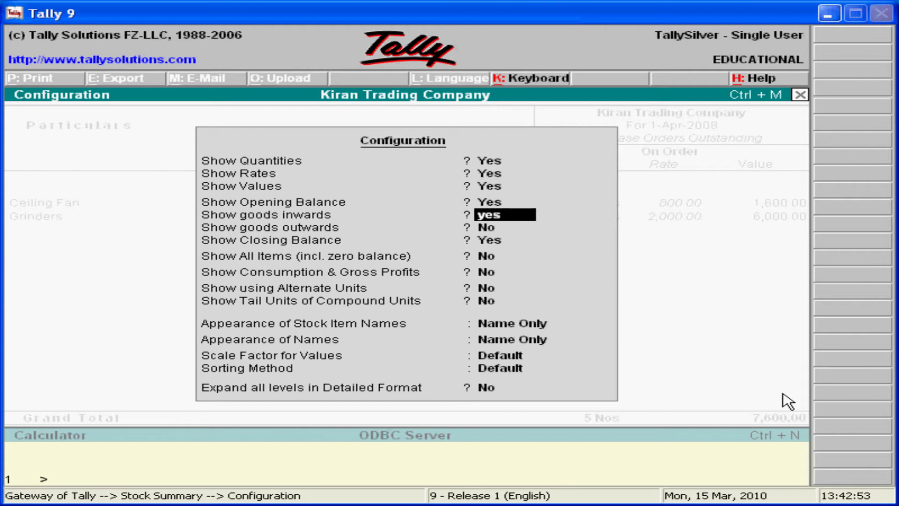
{"action": "key", "text": "Return"}
{"action": "type", "text": "yes"}
{"action": "key", "text": "Return"}
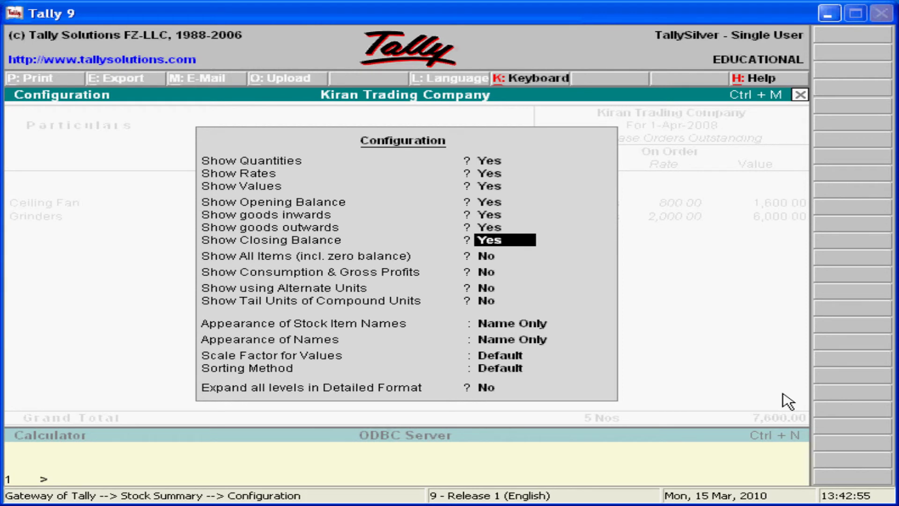
Set showing of all items, consumption and gross profits, alternate units, and tail units of compound units to Yes.
{"action": "key", "text": "Return"}
{"action": "type", "text": "yes"}
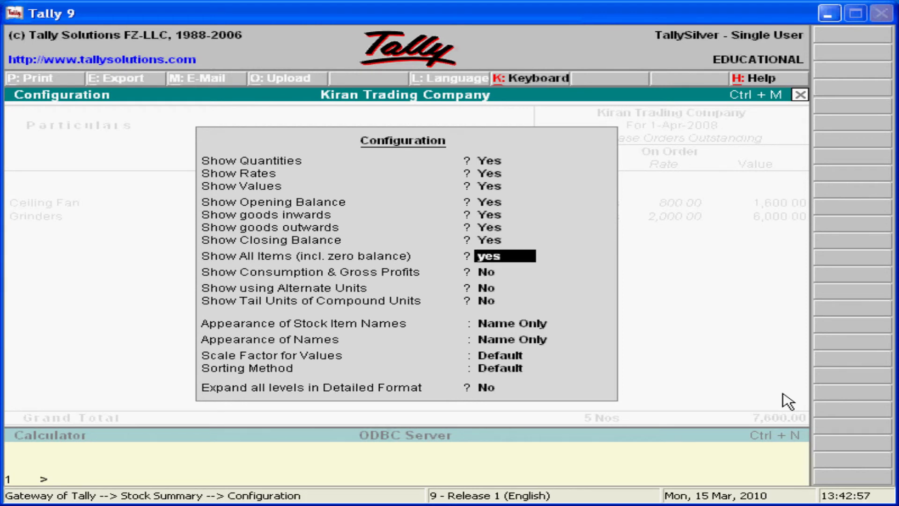
{"action": "key", "text": "Return"}
{"action": "type", "text": "yes"}
{"action": "key", "text": "Return"}
{"action": "type", "text": "yes"}
{"action": "key", "text": "Return"}
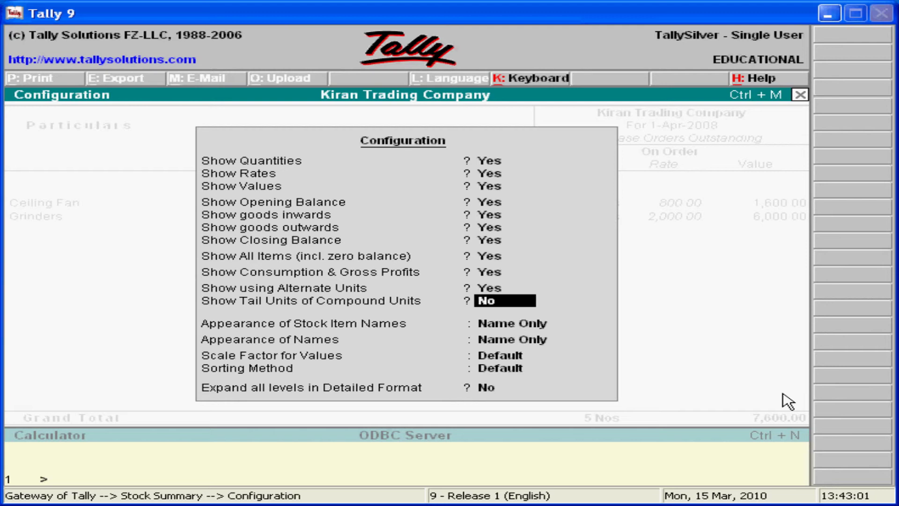
{"action": "type", "text": "yes"}
{"action": "key", "text": "Return"}
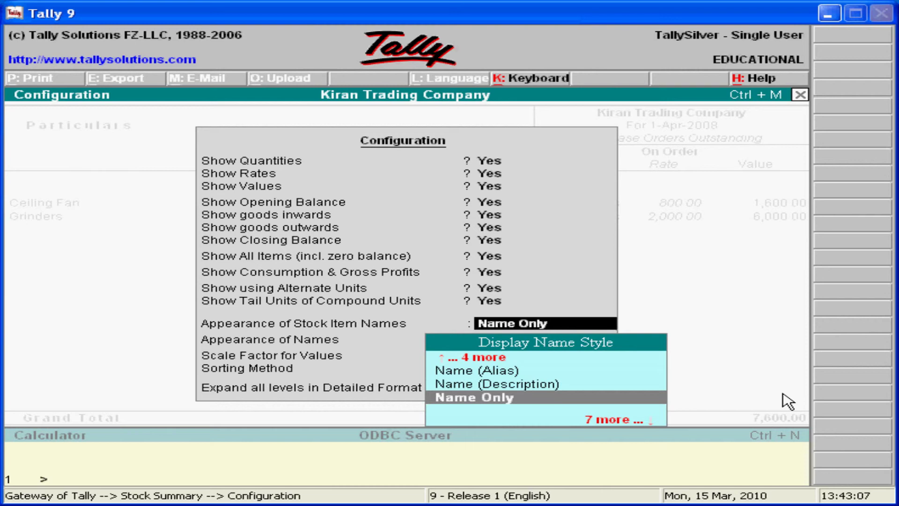
Accept the configuration with names as Name Only, scale factor and sorting at Default, and level expansion at No.
{"action": "key", "text": "Return"}
{"action": "key", "text": "Return"}
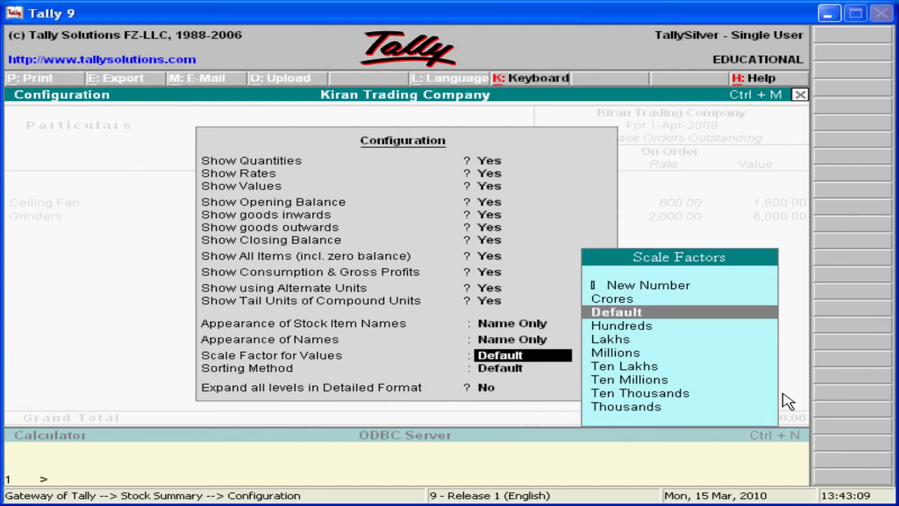
{"action": "key", "text": "Return"}
{"action": "key", "text": "Return"}
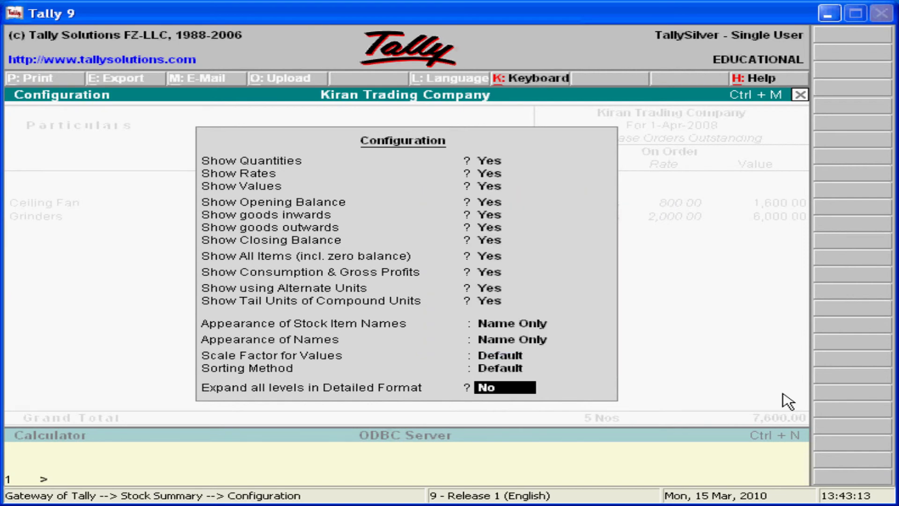
{"action": "key", "text": "Return"}
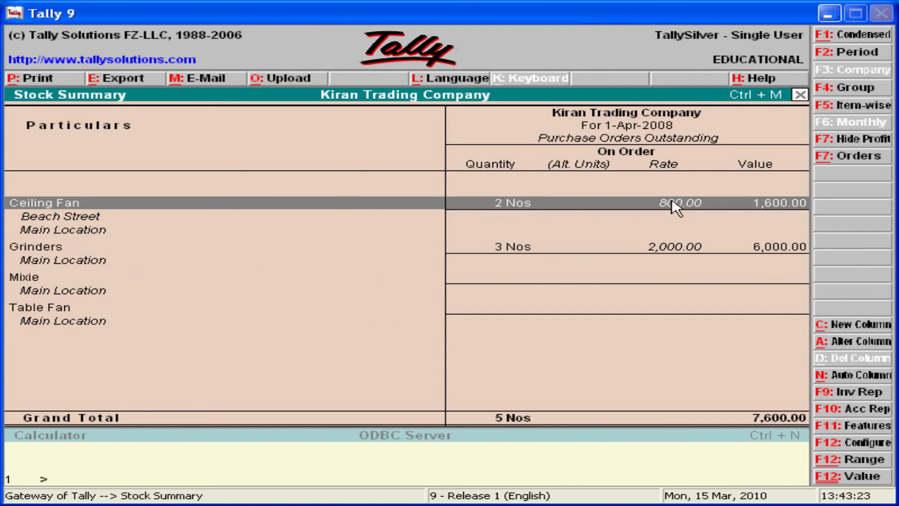
View the Stock Summary by Sales Orders Outstanding without restricting it to due orders, and return to the Gateway of Tally.
{"action": "left_click", "coordinate": [826, 160]}
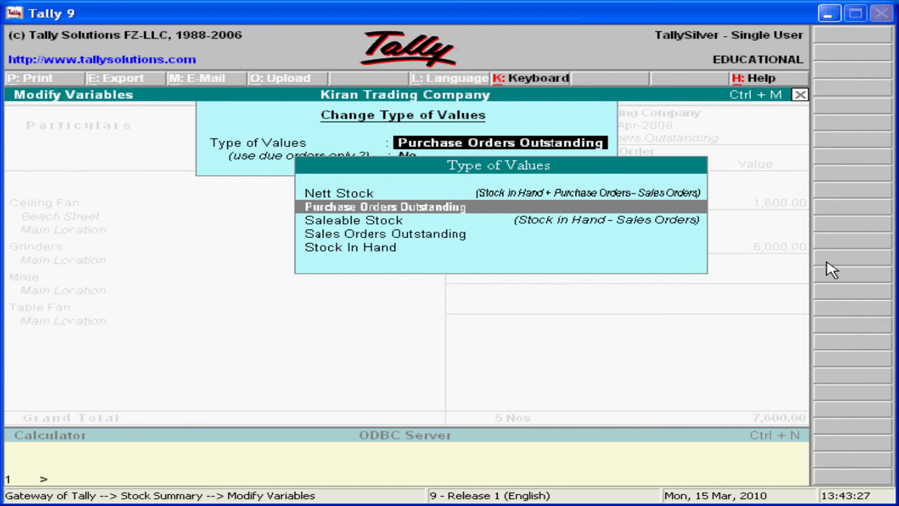
{"action": "key", "text": "Down"}
{"action": "key", "text": "Down"}
{"action": "key", "text": "Return"}
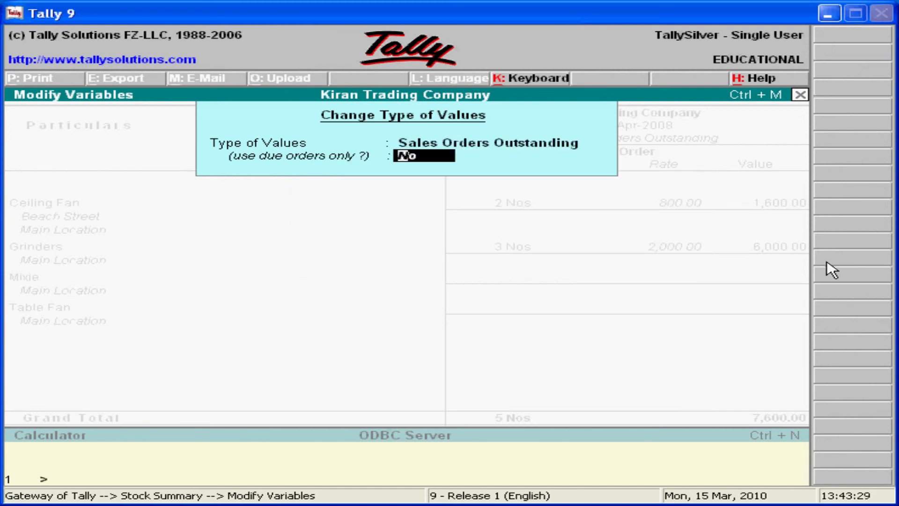
{"action": "key", "text": "Return"}
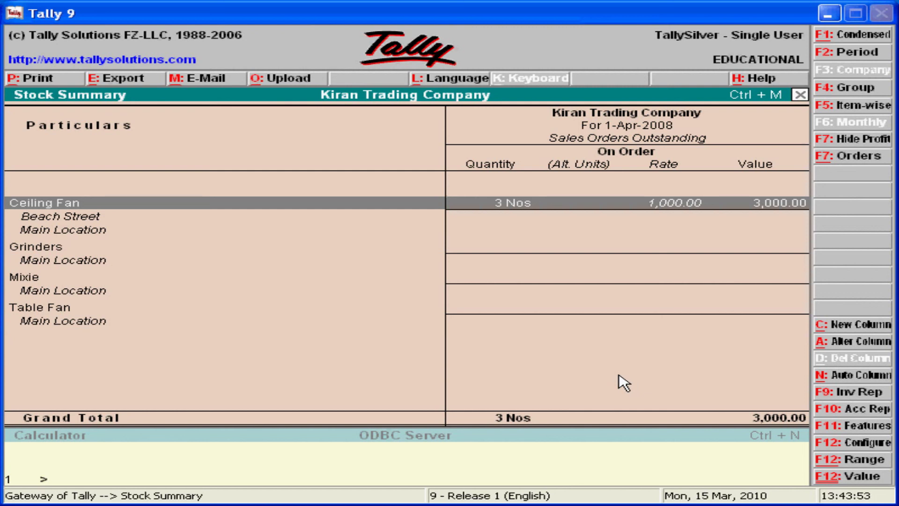
{"action": "key", "text": "Escape"}
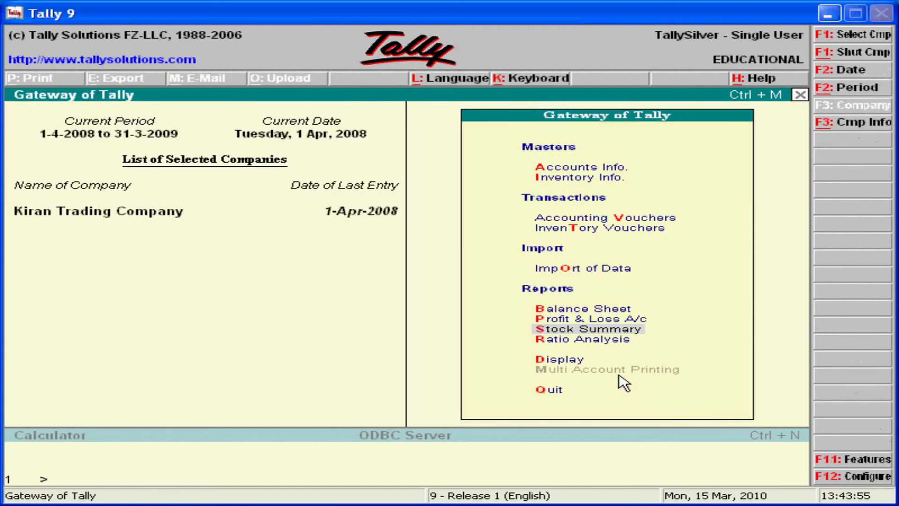